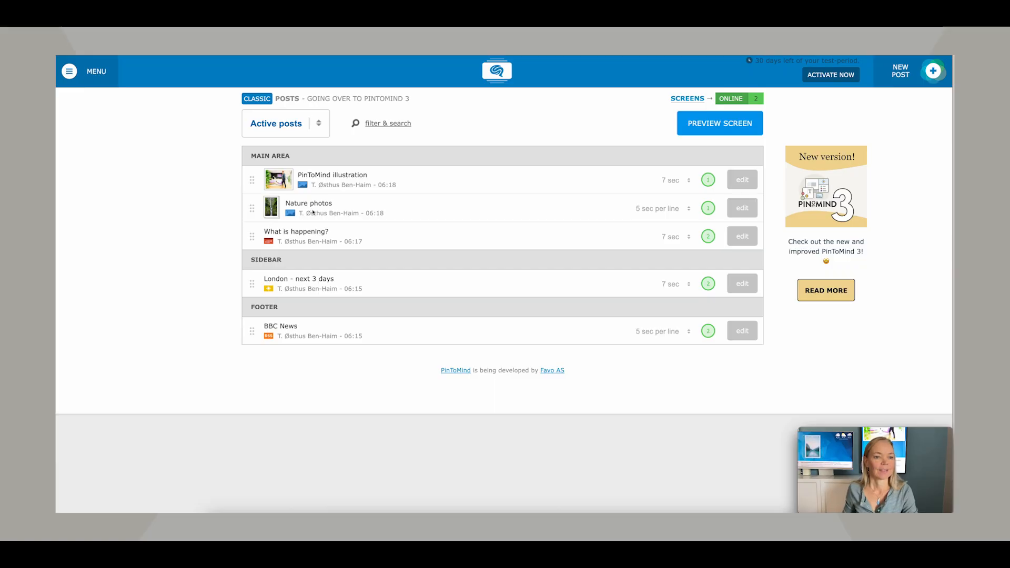
- Switch from the Classic version to PinToMind 3 and start trying it out
left_click(81, 70)
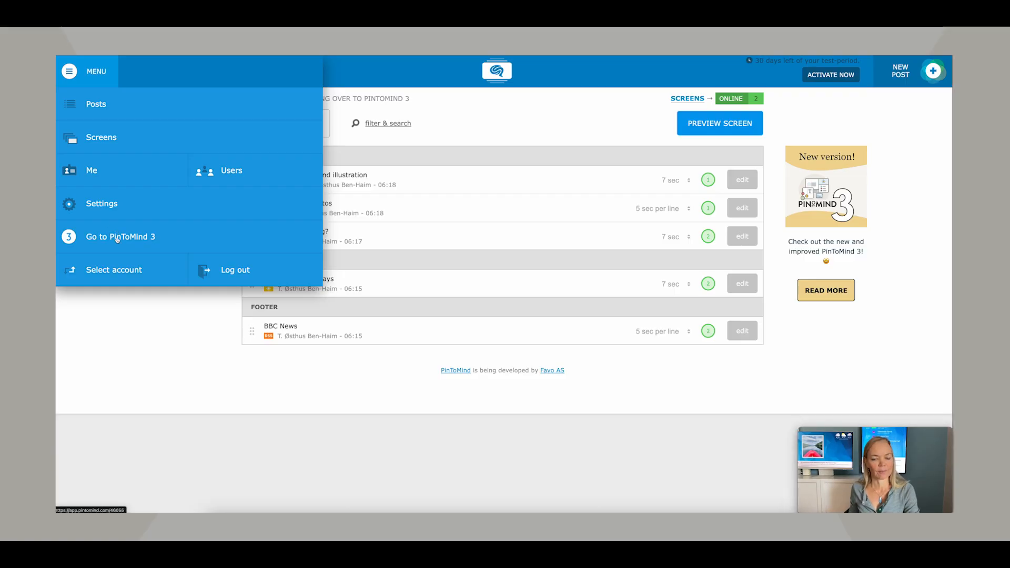
left_click(117, 238)
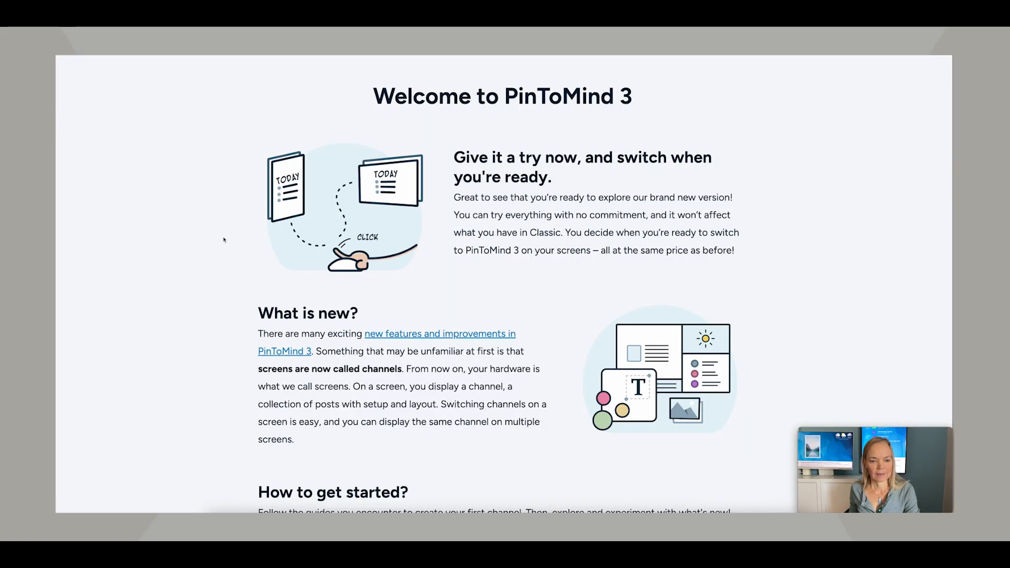
scroll(224, 240, "down", 3)
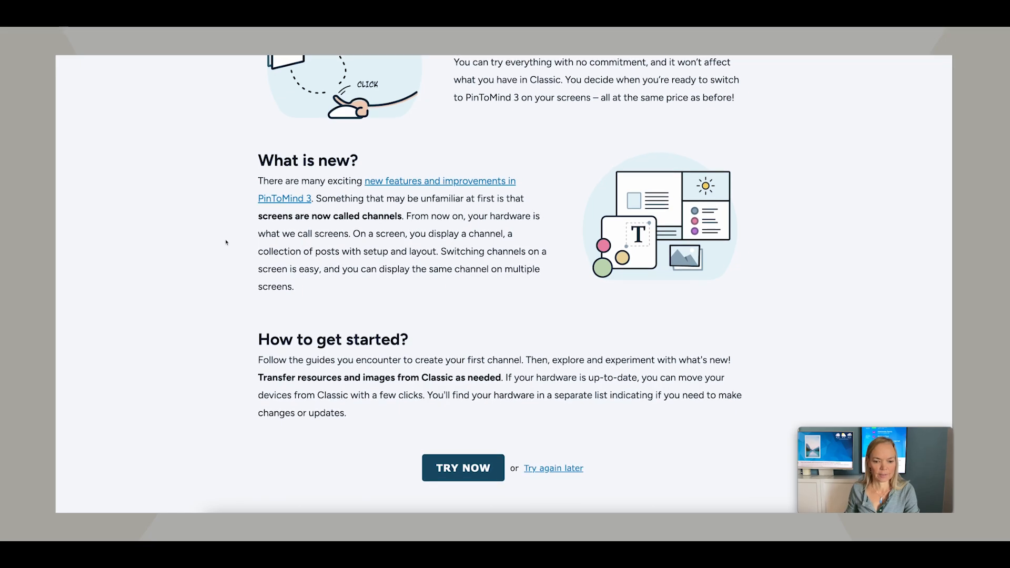
left_click(465, 469)
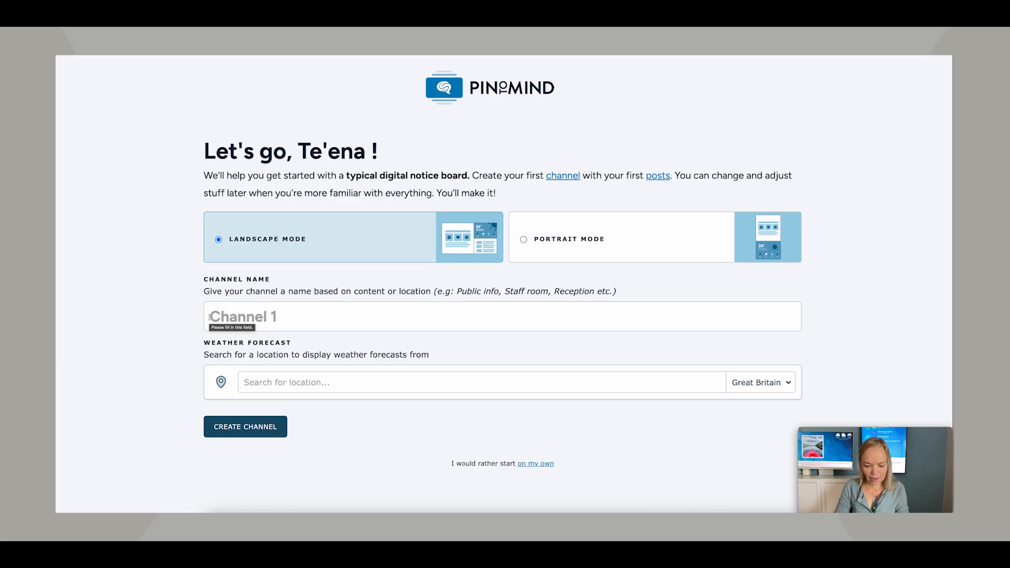
- Create the first channel in landscape mode with the name "Entrance"
left_click(210, 317)
type("Entrance")
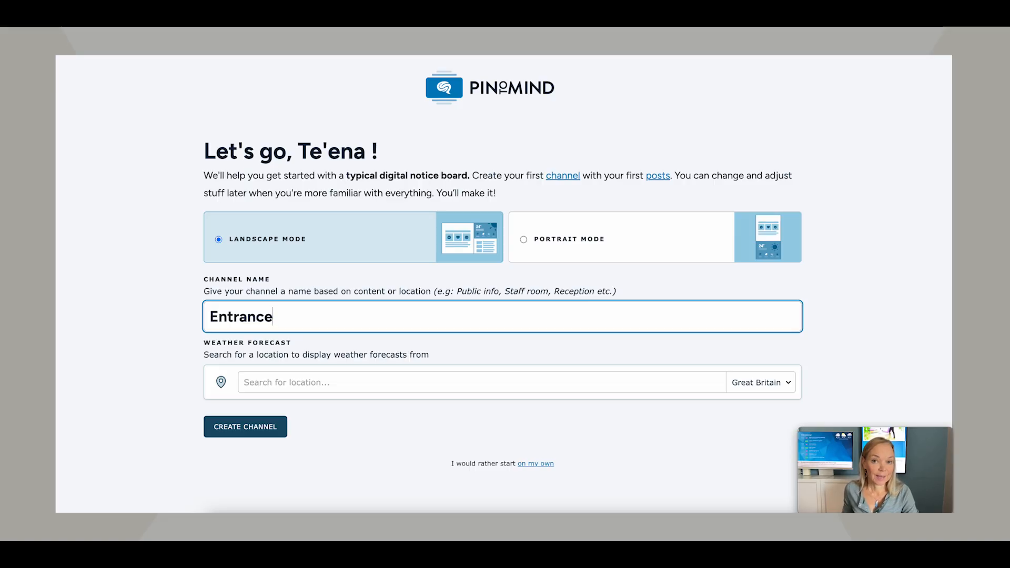
left_click(247, 426)
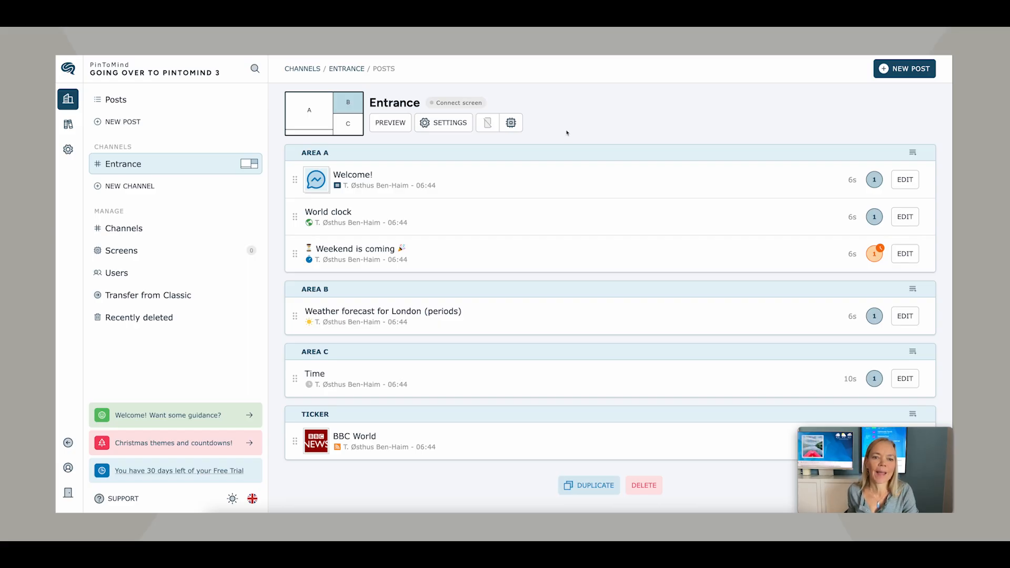
- Go back to the Classic version, return to PinToMind 3 and open the Entrance channel
left_click(68, 443)
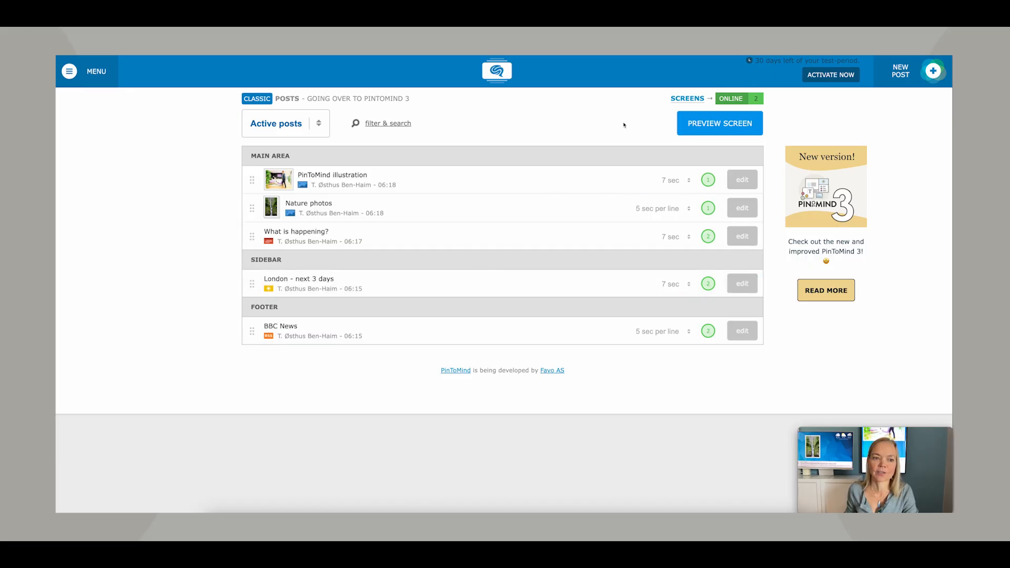
mouse_move(263, 96)
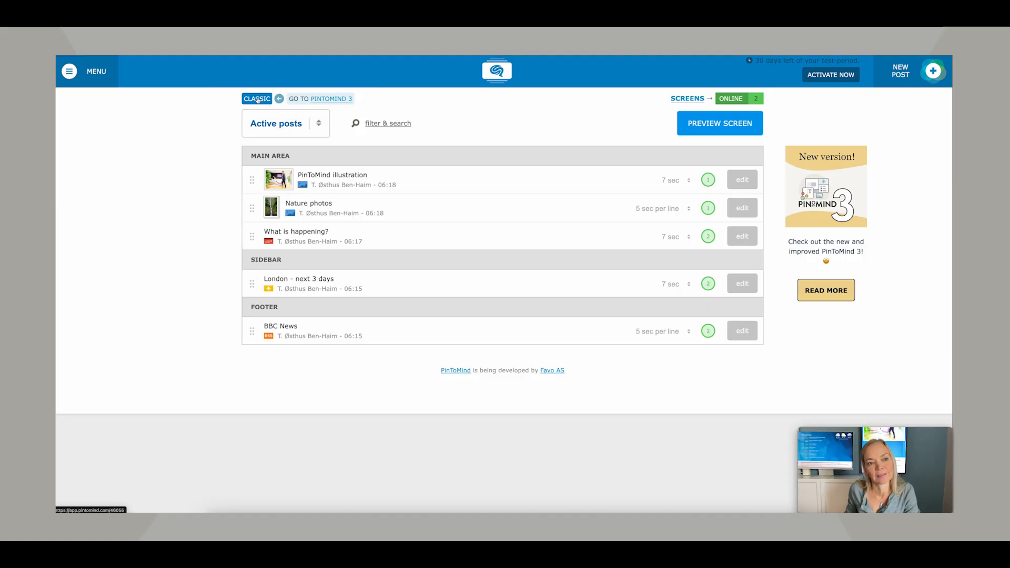
left_click(258, 100)
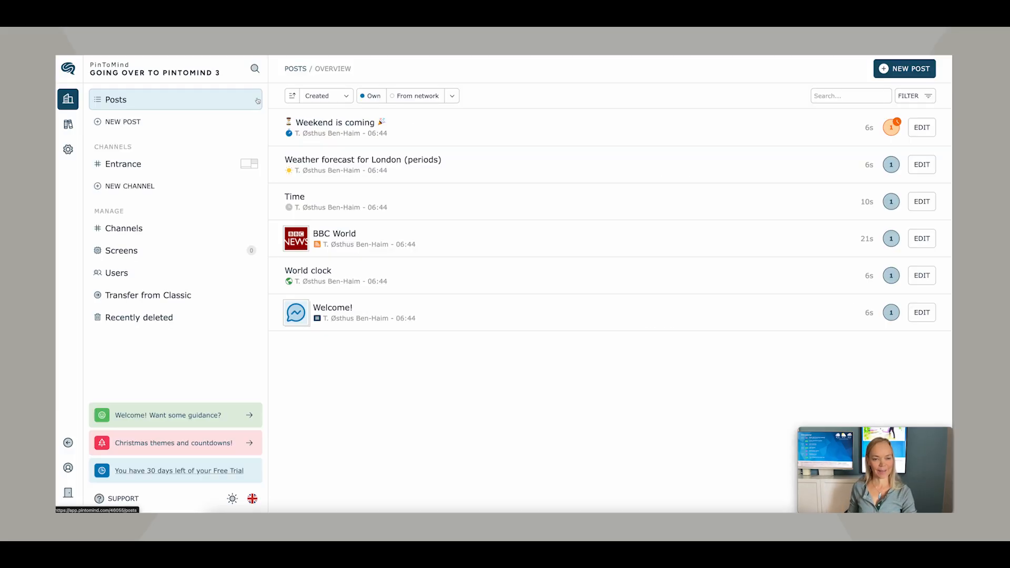
left_click(209, 172)
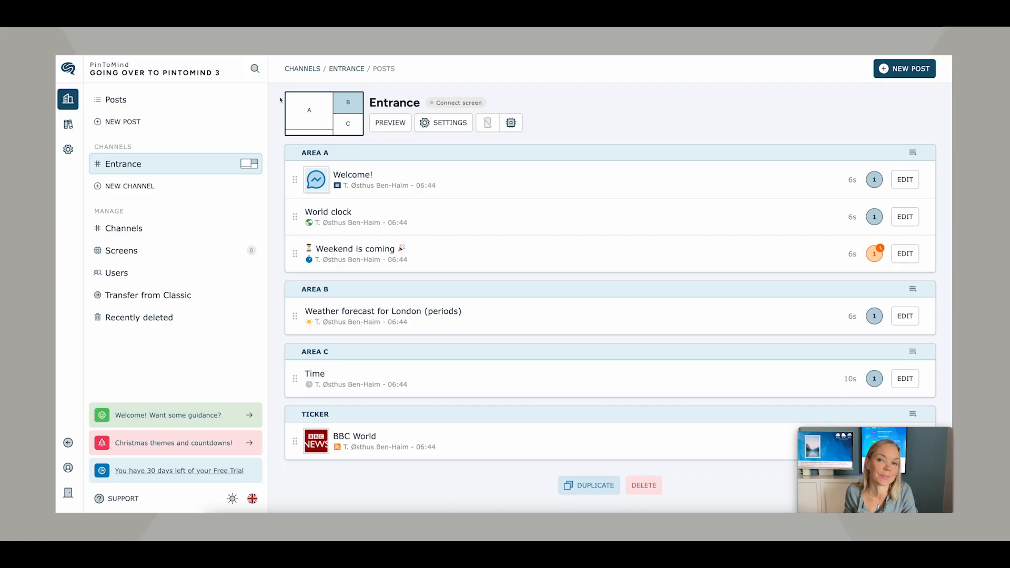
- Create a new channel from the Portrait AB layout that has two stacked areas and only a clock in the footer
left_click(141, 187)
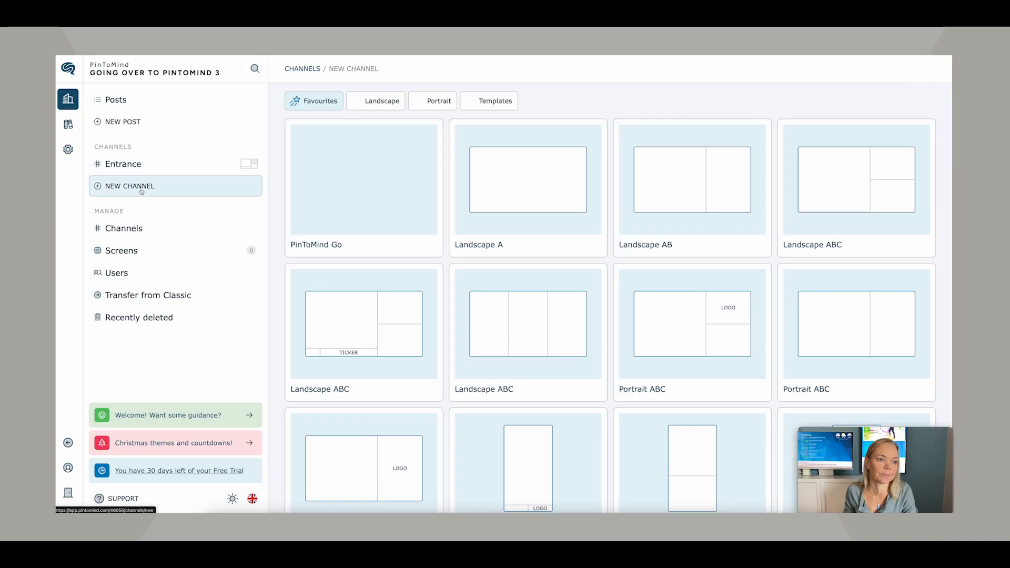
left_click(428, 103)
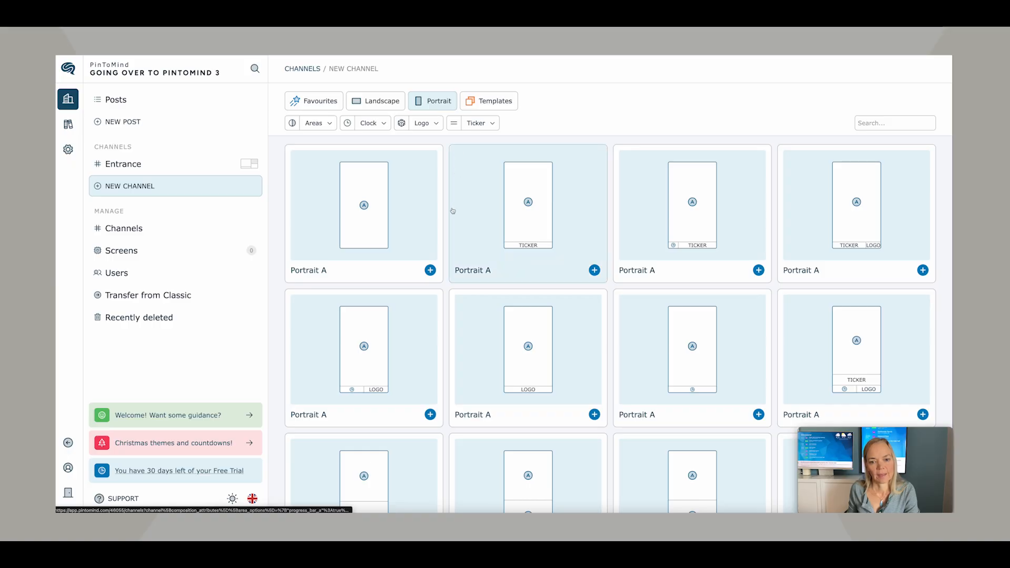
scroll(451, 258, "down", 3)
scroll(450, 257, "down", 5)
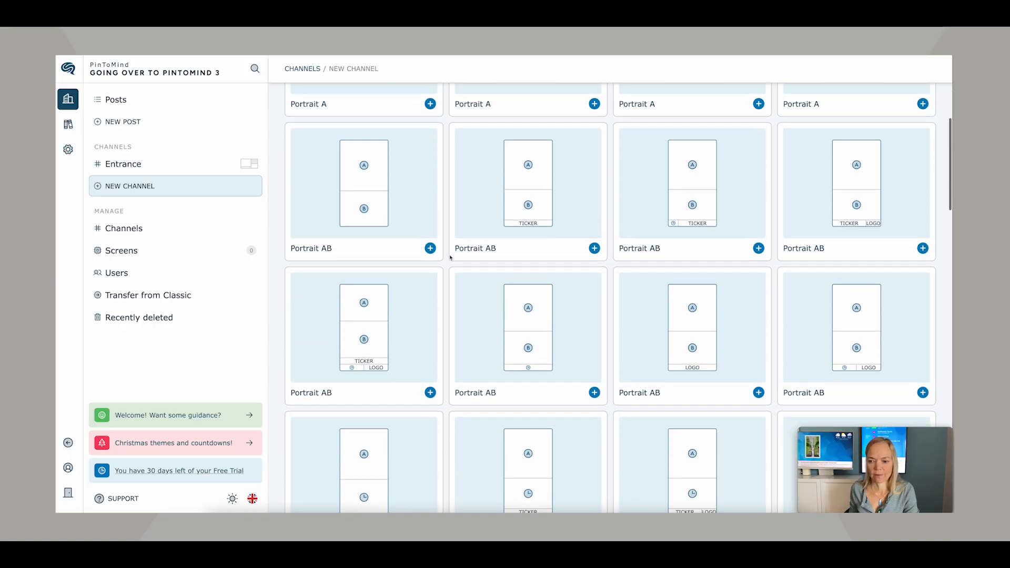
scroll(450, 258, "down", 5)
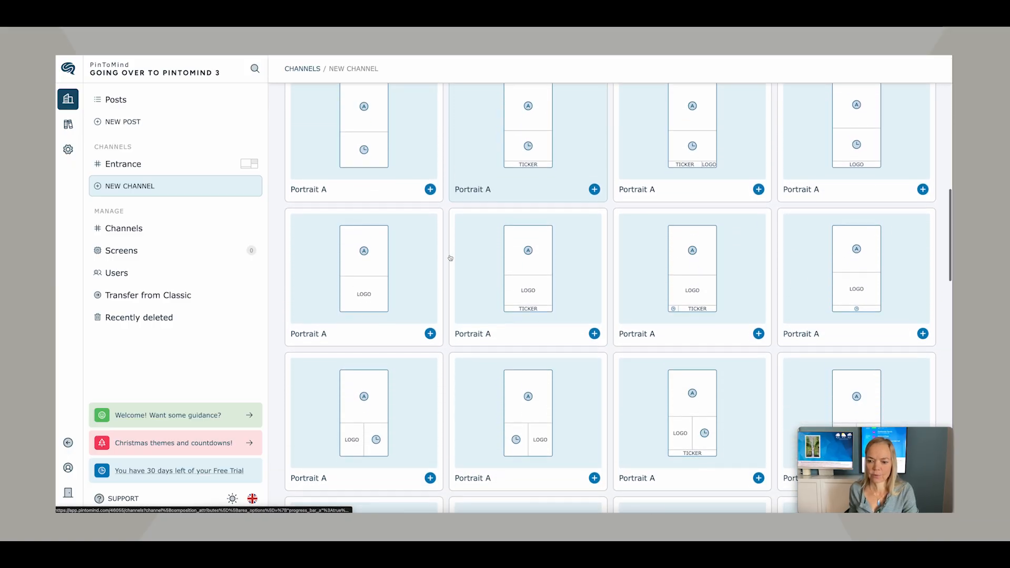
scroll(450, 258, "down", 5)
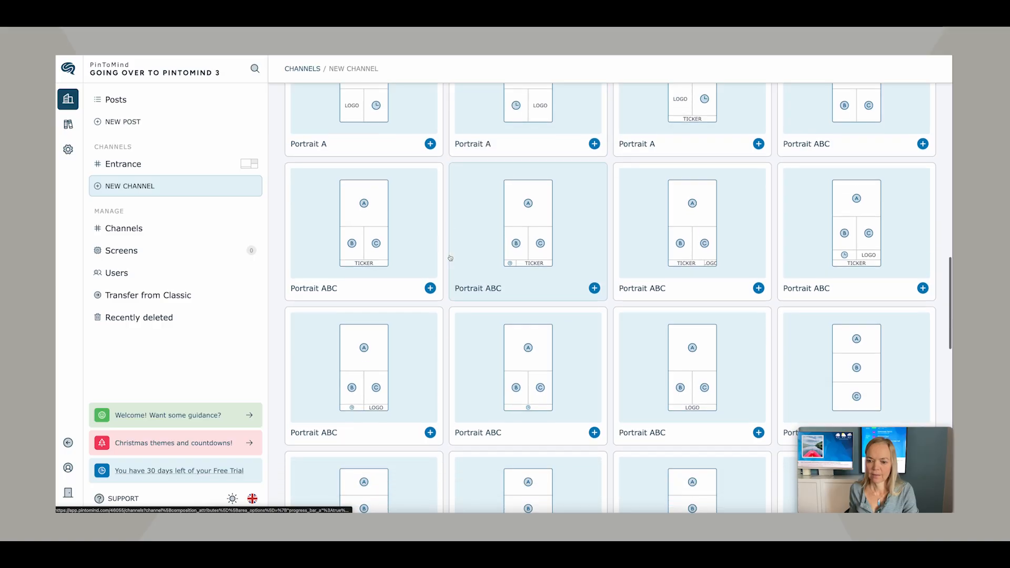
scroll(450, 257, "down", 5)
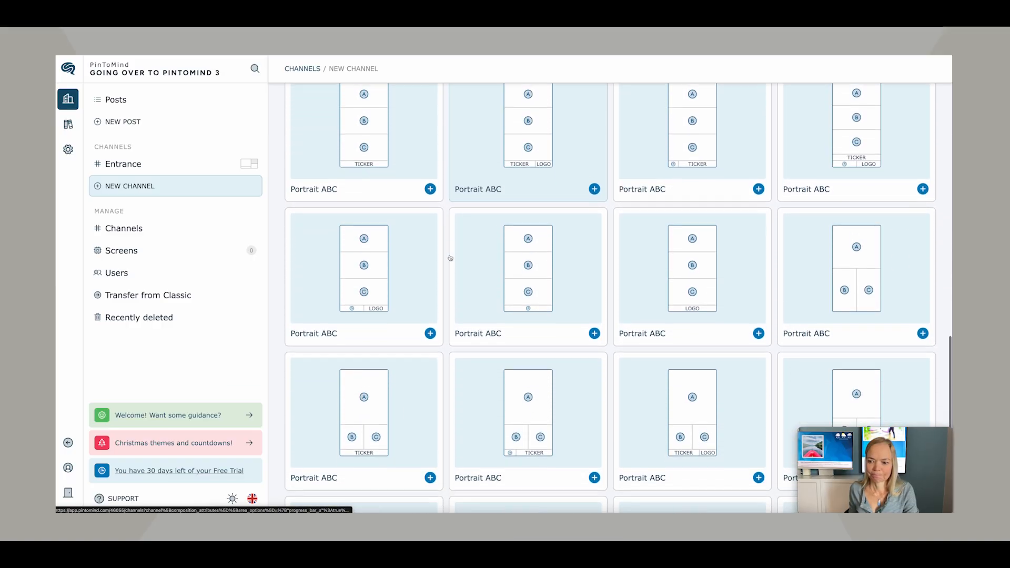
scroll(450, 258, "down", 3)
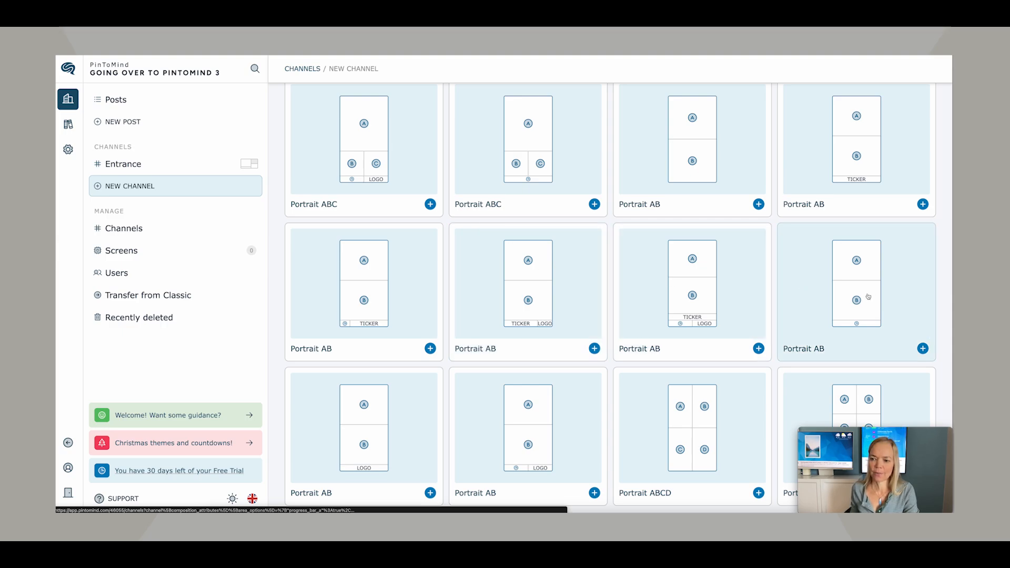
left_click(869, 326)
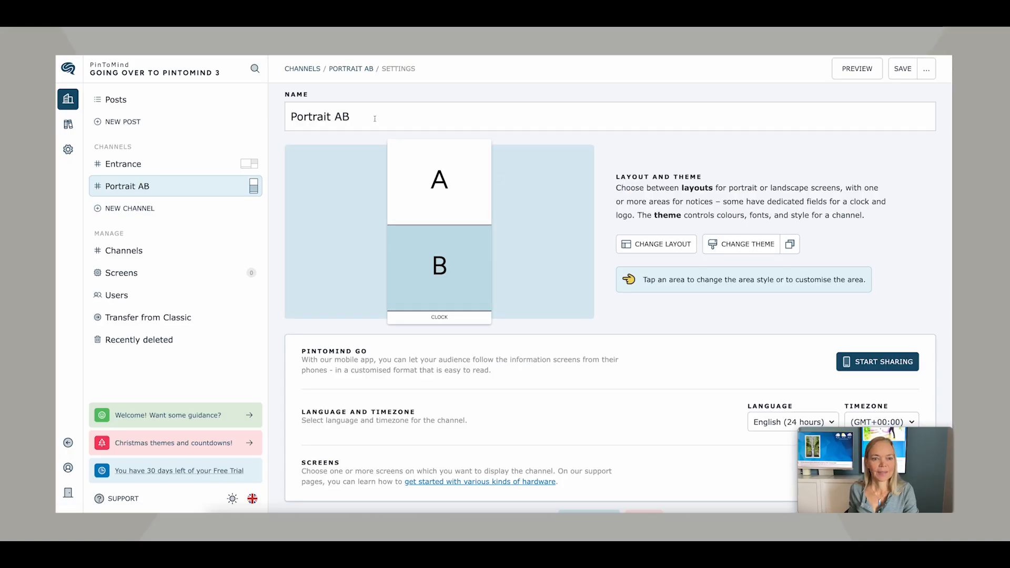
- Rename the new portrait channel "Staff room" and save it
left_click_drag(356, 115, 288, 114)
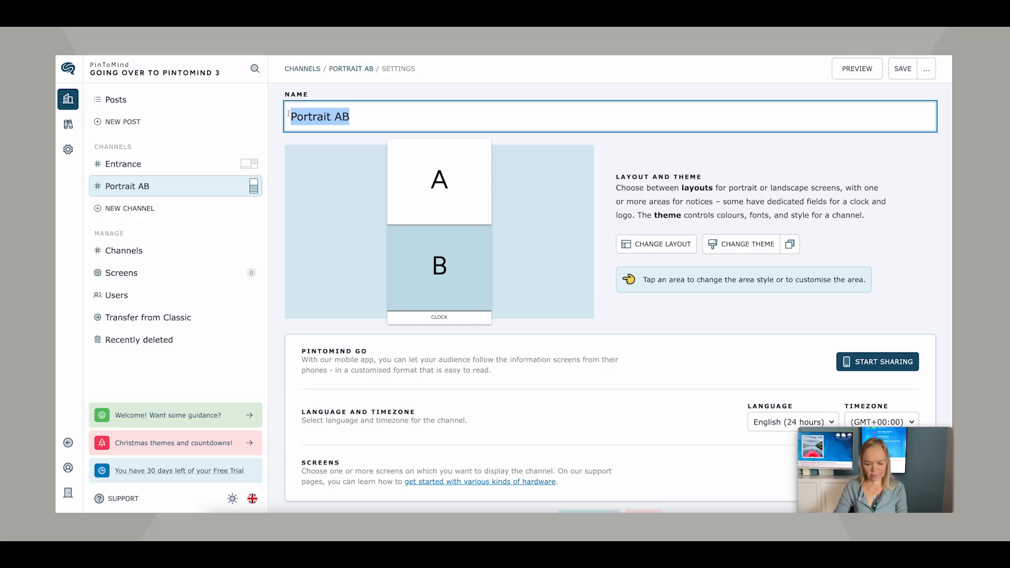
type("Staff r")
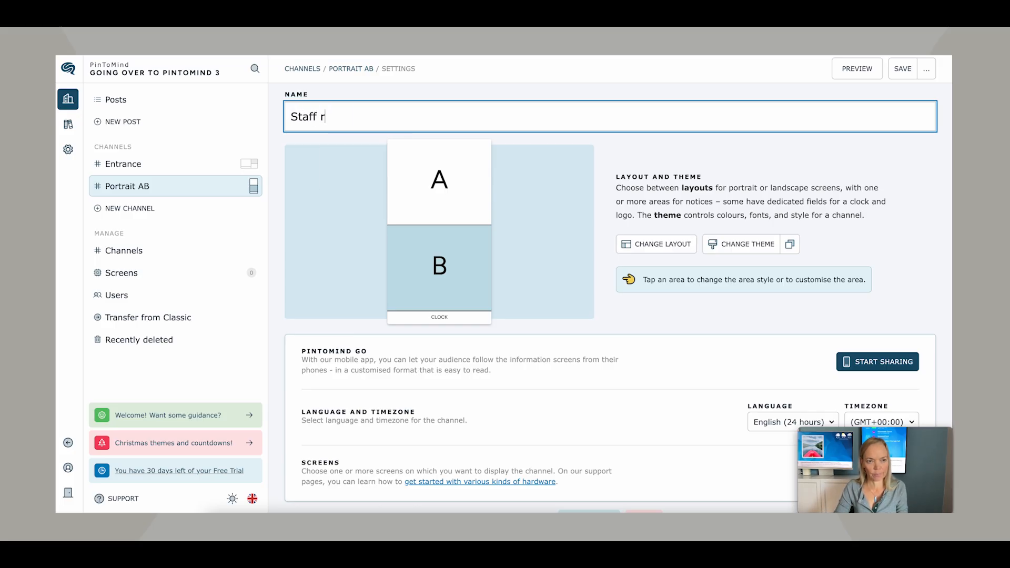
type("room")
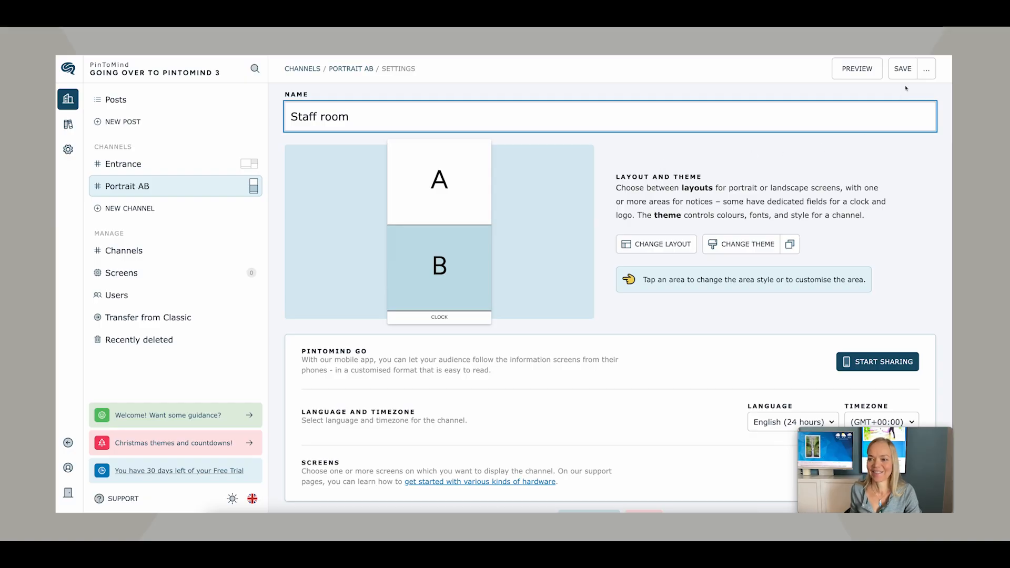
left_click(903, 69)
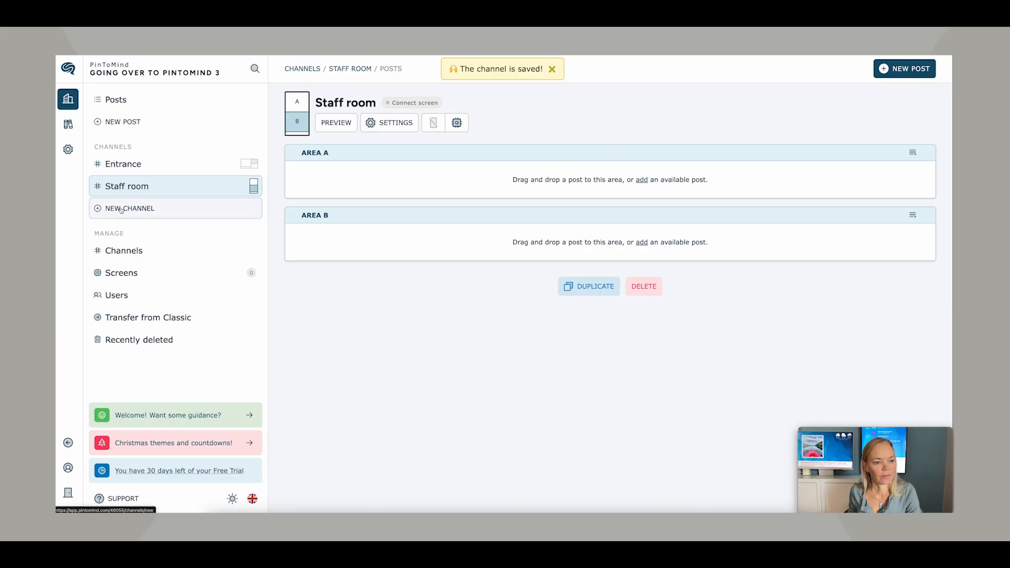
- Give the invited user the Editor role for the Staff room channel, allow editing settings for selected channels, and save the permissions
left_click(127, 298)
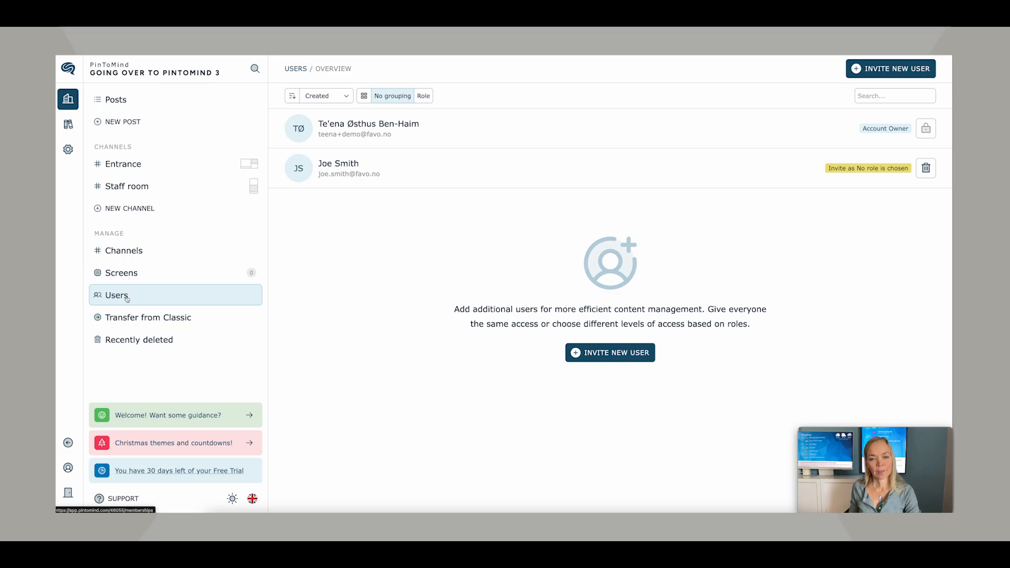
left_click(337, 172)
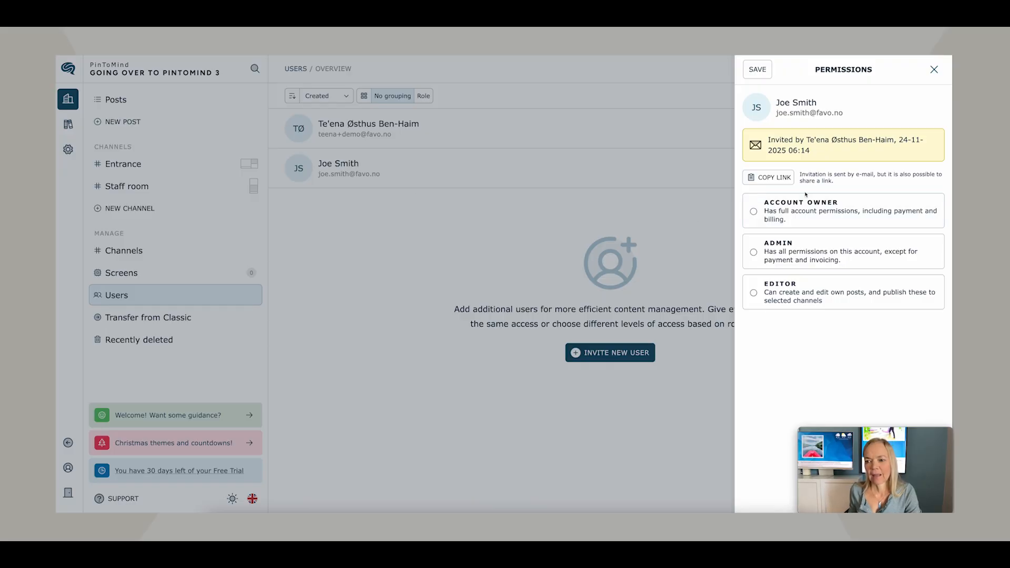
left_click(754, 212)
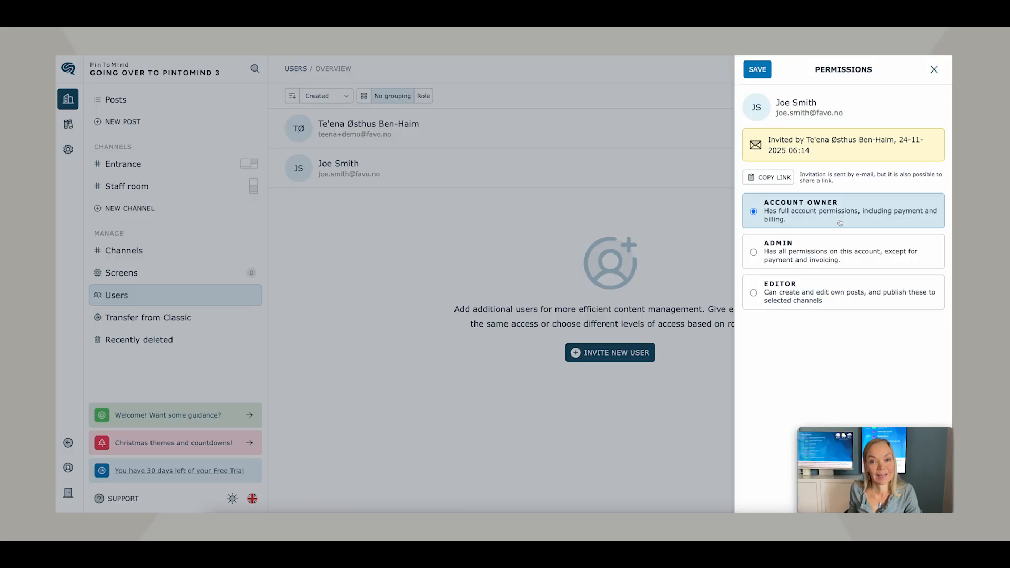
left_click(755, 253)
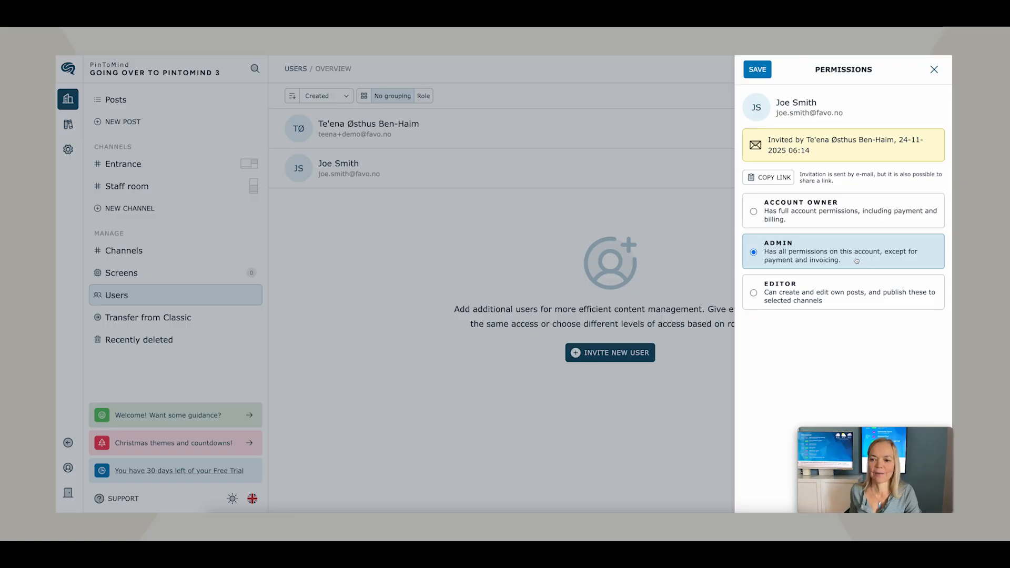
left_click(808, 300)
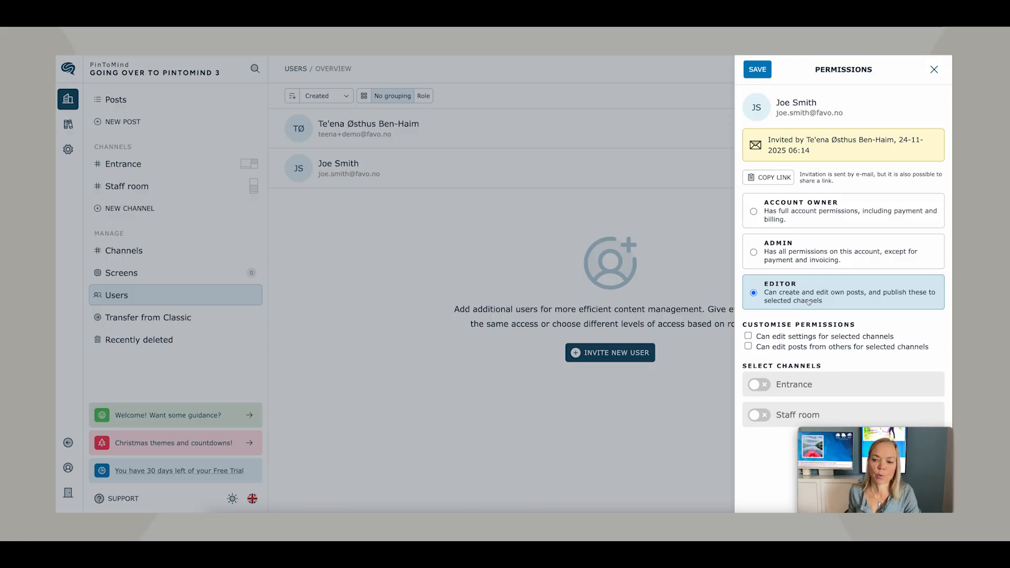
left_click(769, 417)
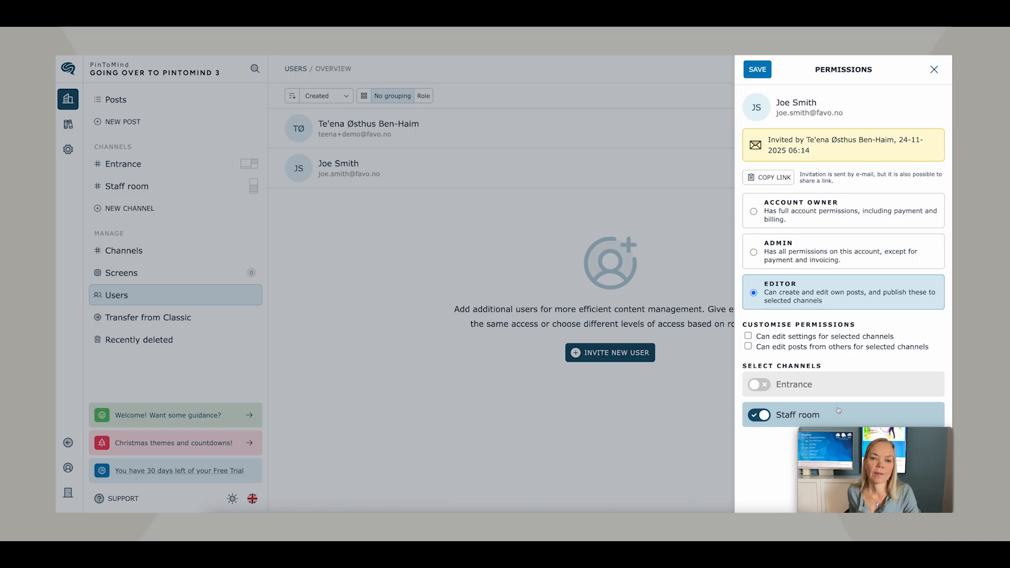
left_click(748, 336)
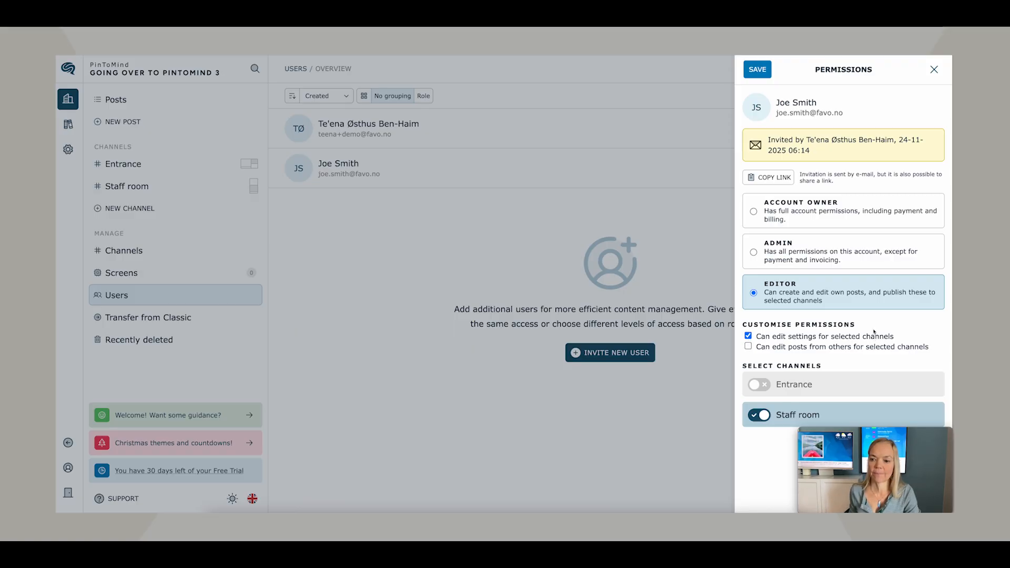
left_click(752, 68)
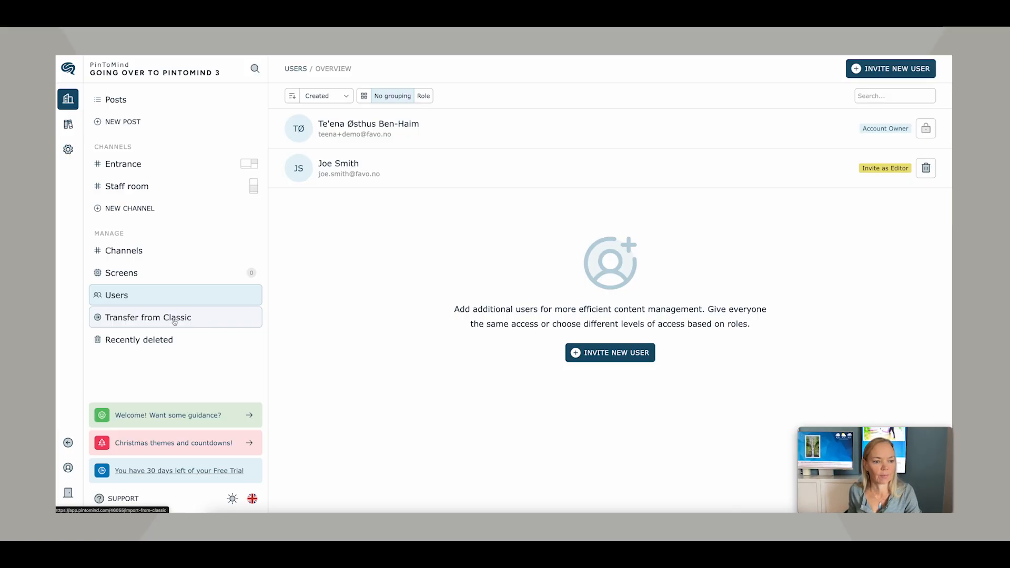
- Add the BBC News feed and the "What is happening?" calendar from Classic to the library
left_click(174, 320)
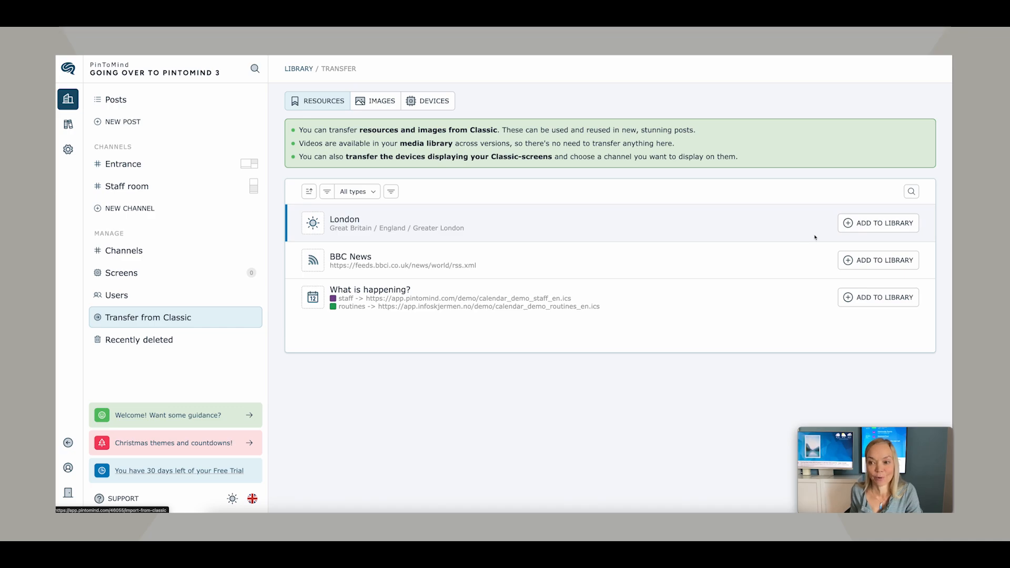
left_click(879, 265)
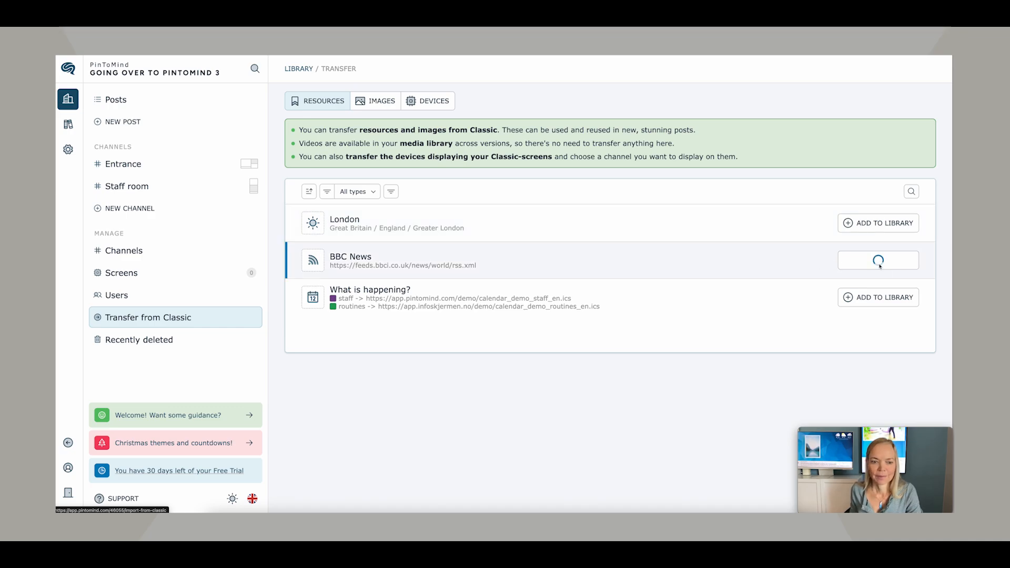
left_click(881, 301)
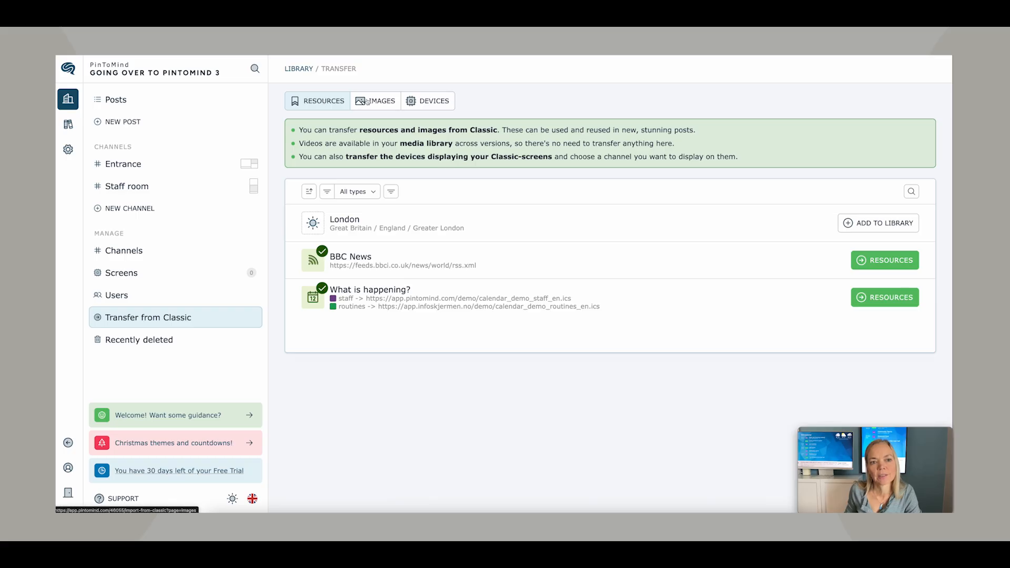
- Transfer the three Nature photos images from Classic
left_click(384, 104)
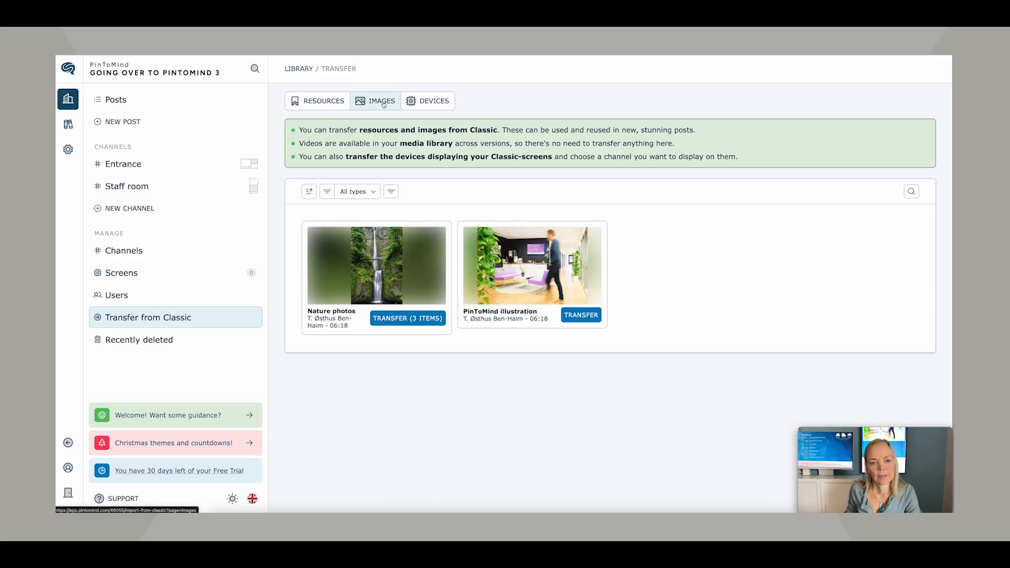
left_click(409, 320)
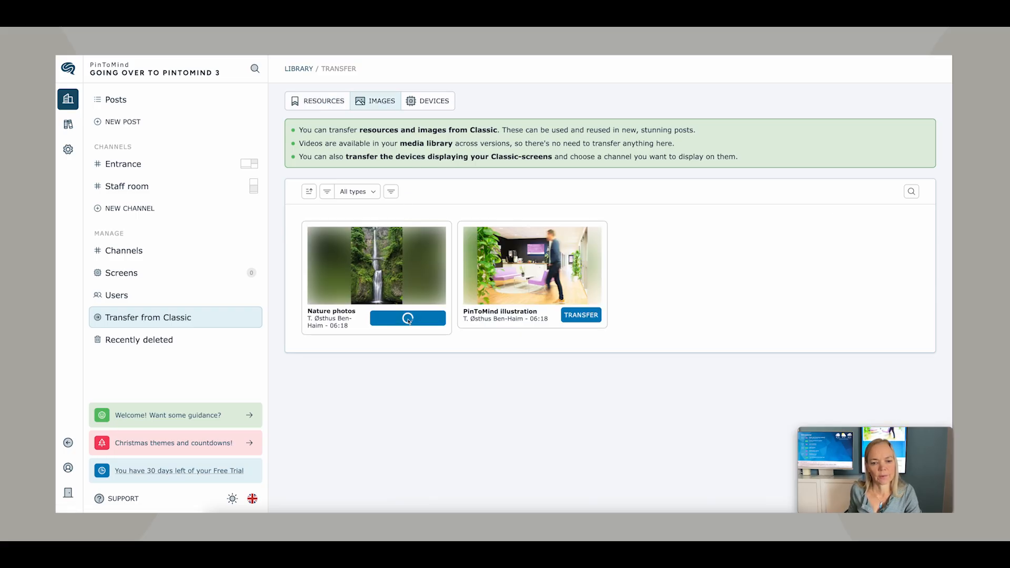
- Transfer the PinToMind illustration image from Classic
left_click(580, 316)
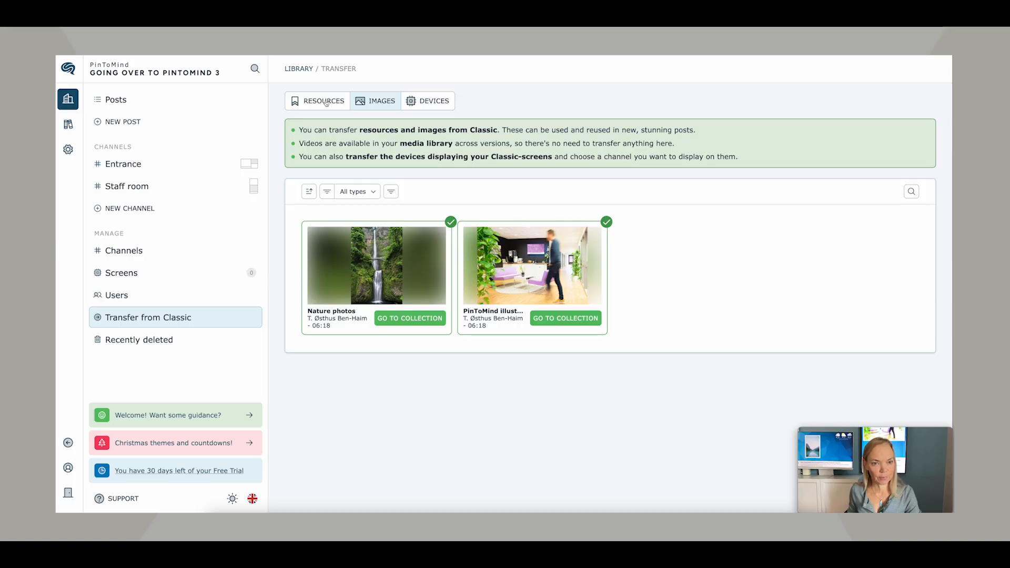
- Create an album post titled "Nature photos" containing the red boat, mountain lake and waterfall images, in that order
left_click(150, 122)
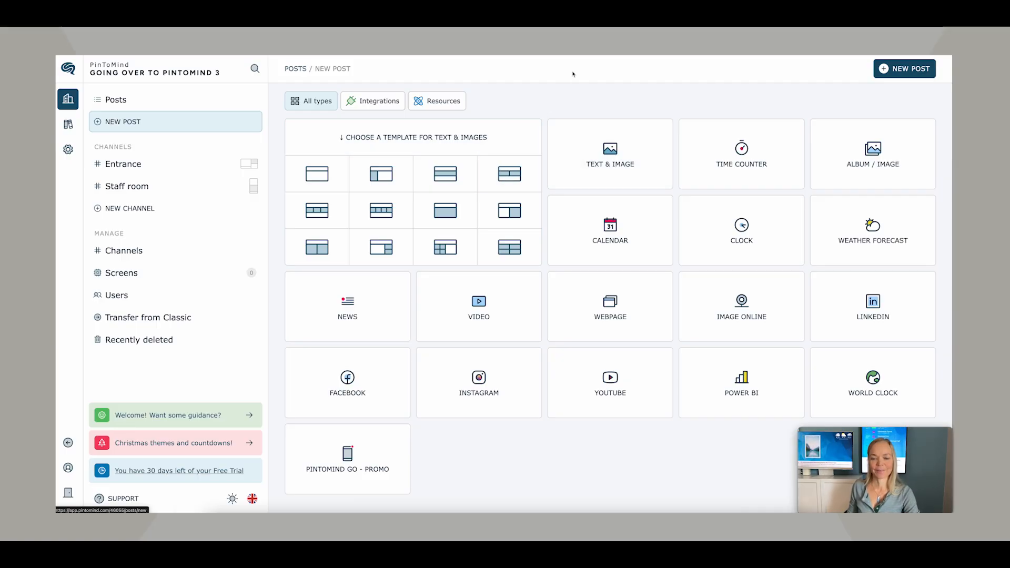
left_click(858, 155)
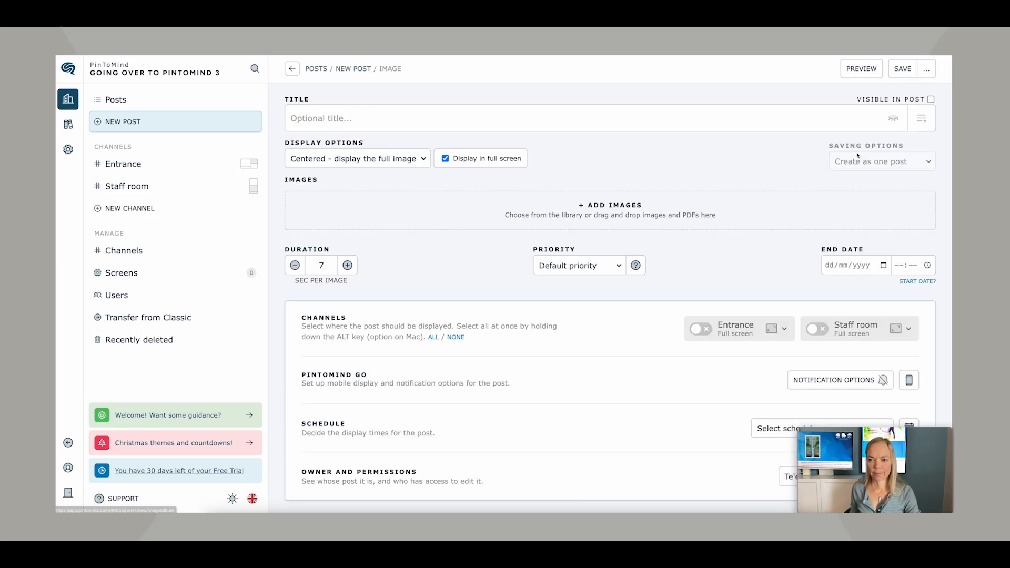
left_click(615, 209)
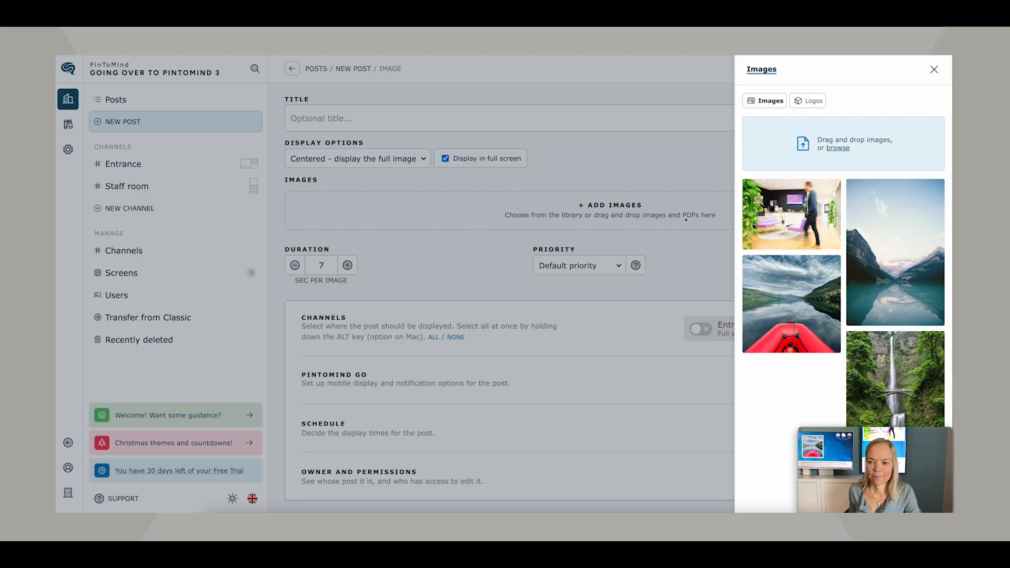
left_click(784, 284)
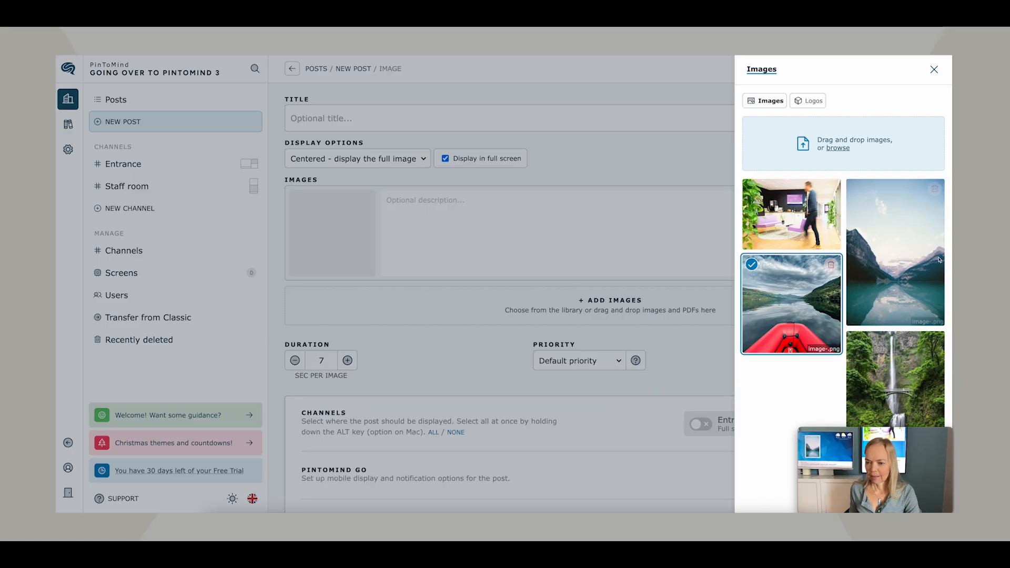
left_click(907, 299)
left_click(914, 374)
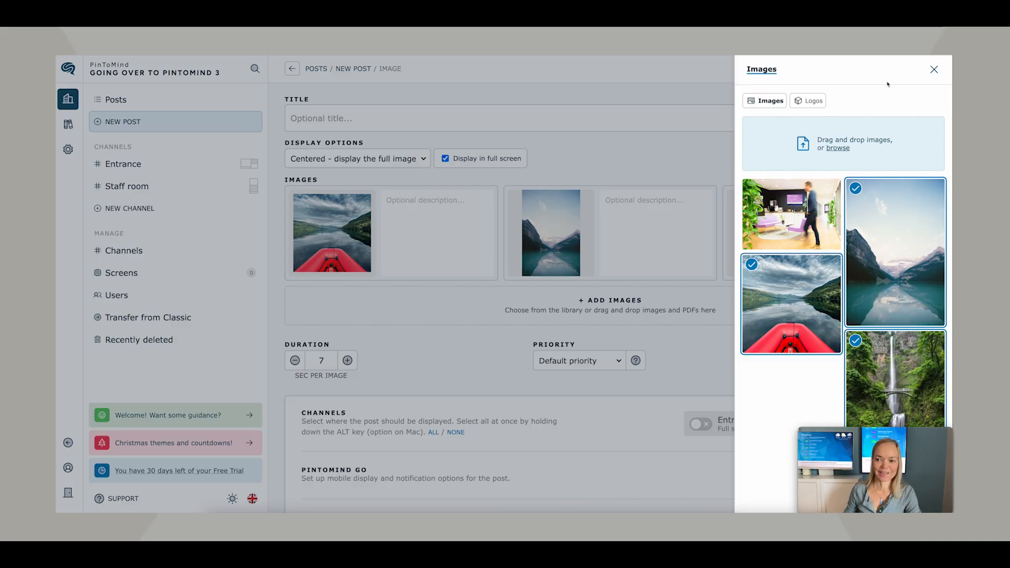
left_click(934, 71)
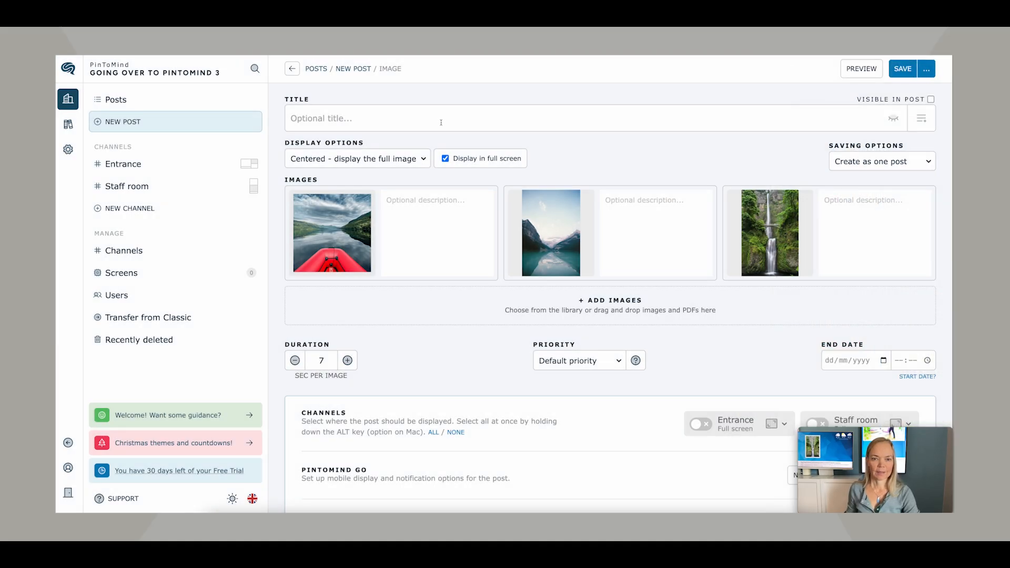
left_click(441, 123)
type("Nature")
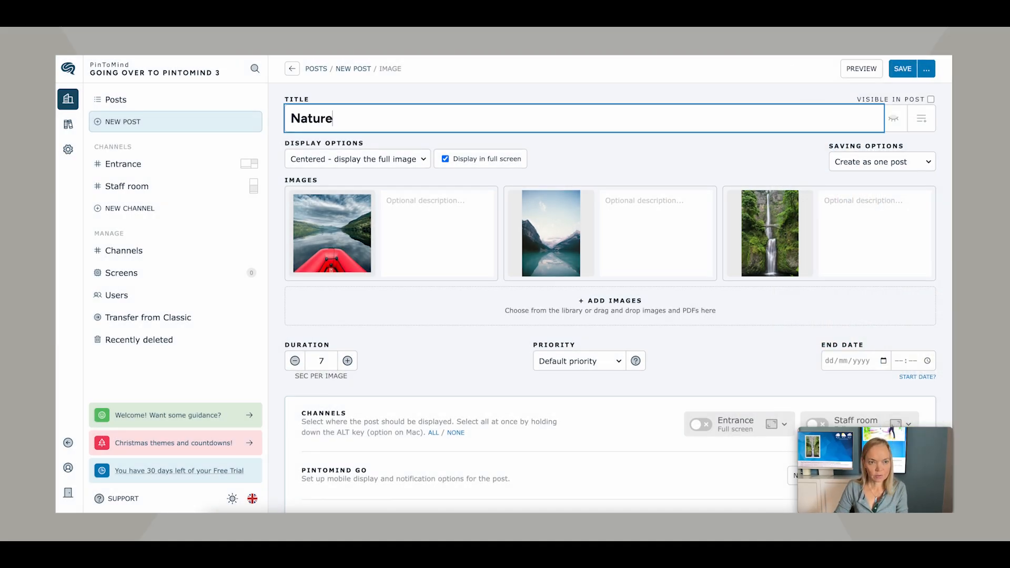
type(" photos")
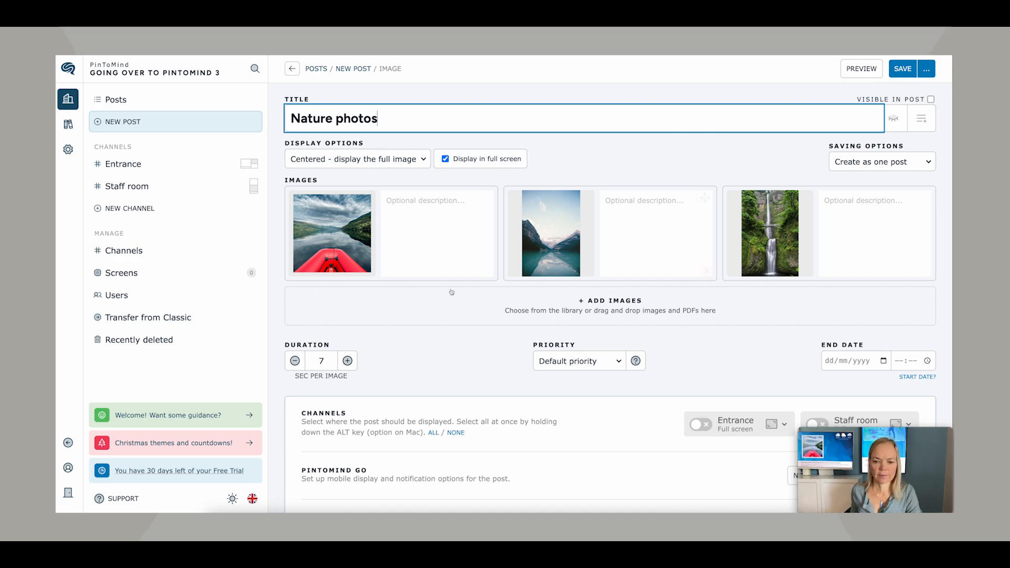
- Show the Nature photos post in Area A of the Entrance channel and save it
scroll(452, 292, "down", 1)
scroll(452, 292, "down", 2)
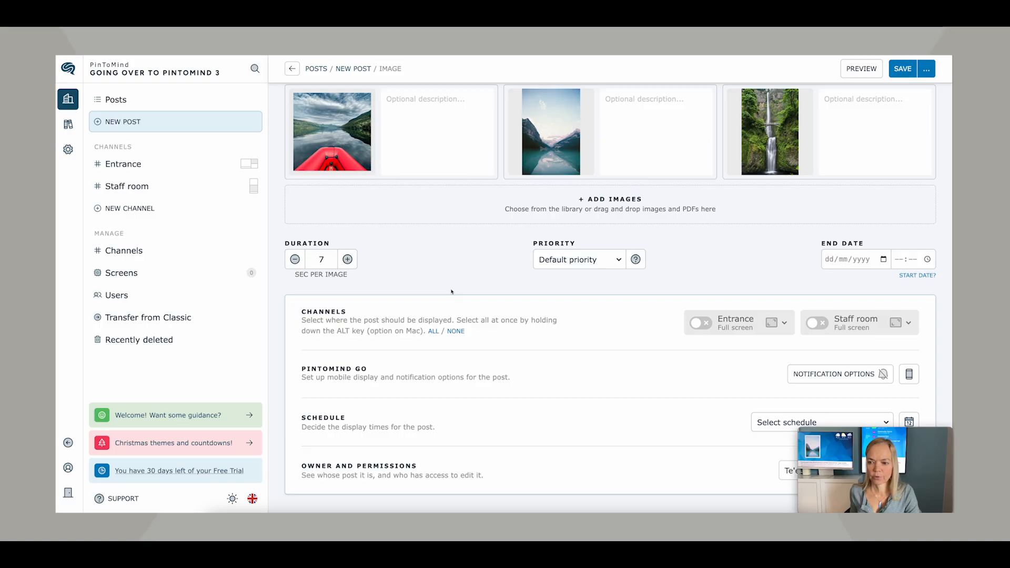
left_click(703, 322)
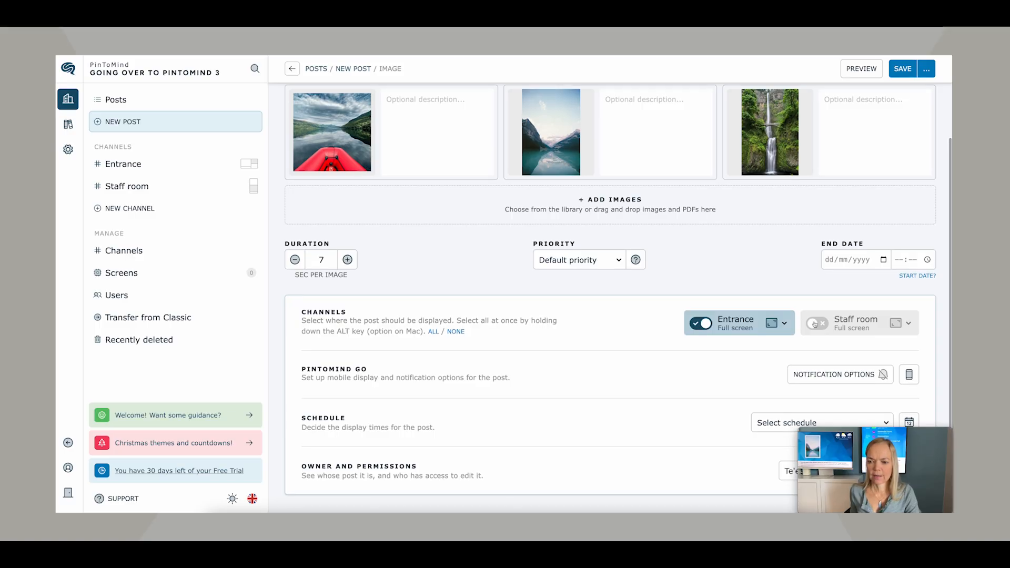
left_click(786, 326)
left_click(787, 336)
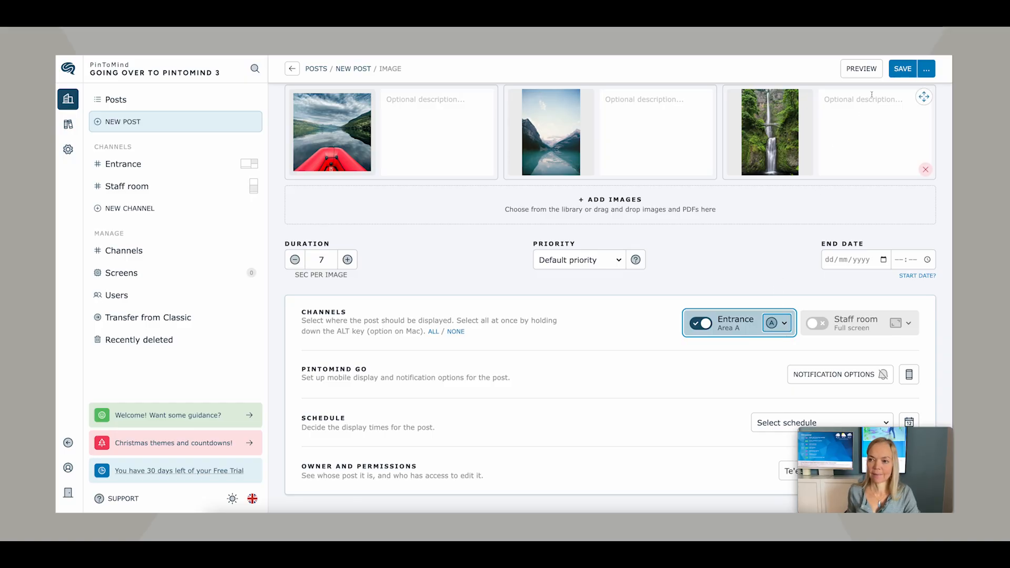
left_click(899, 68)
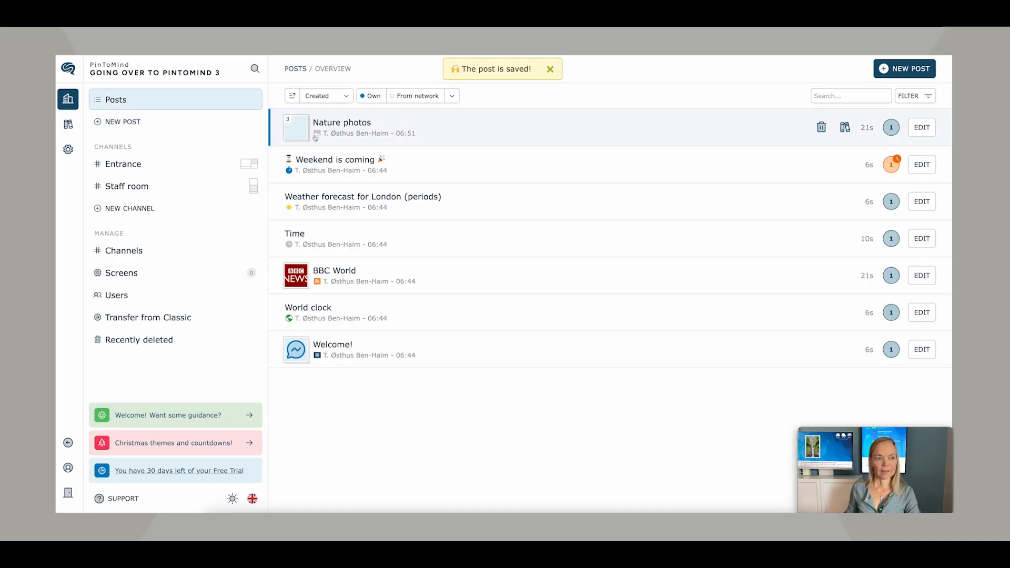
- Create an image post titled "PinToMind illustration" using the transferred office illustration
left_click(185, 121)
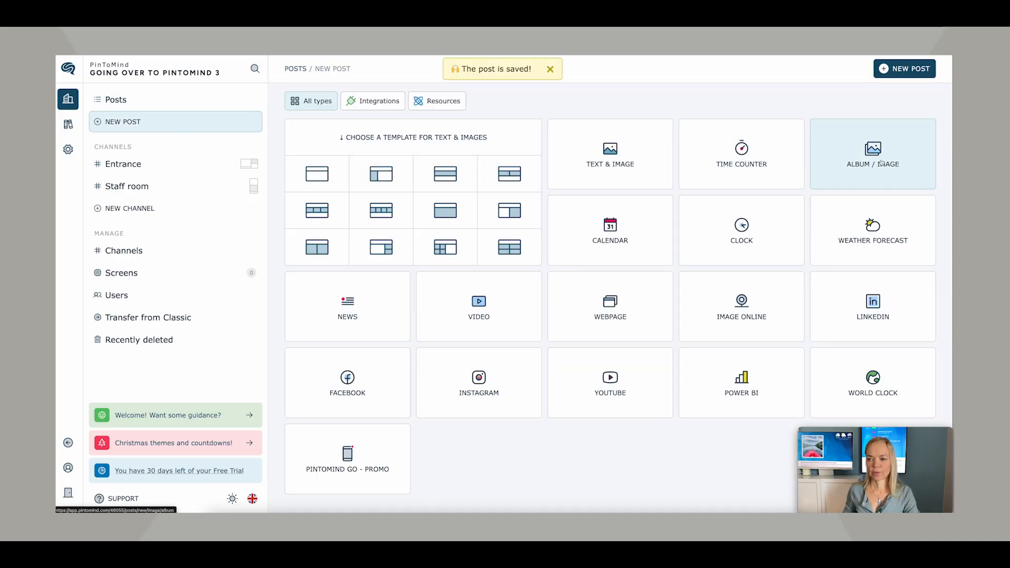
left_click(839, 158)
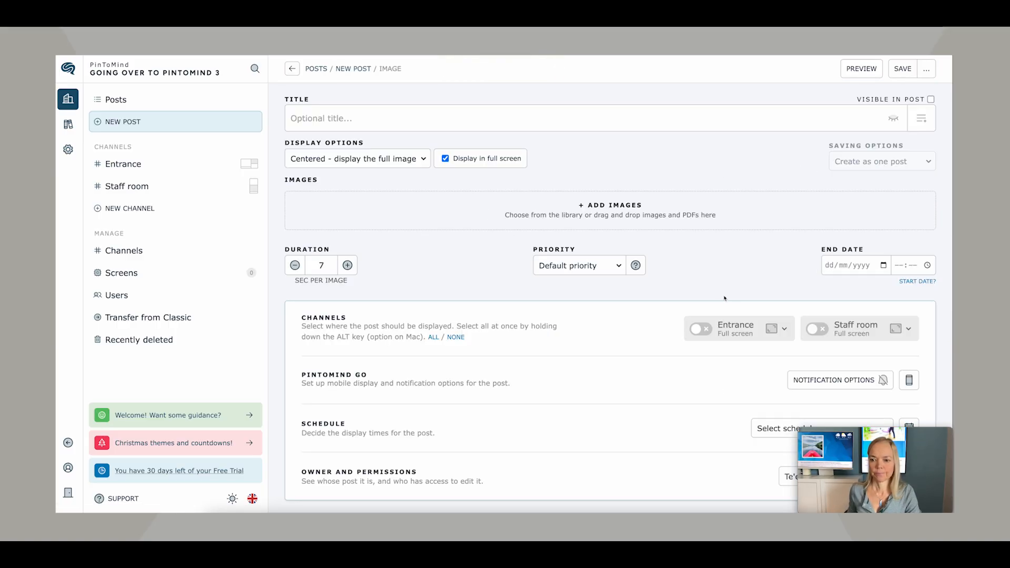
left_click(620, 205)
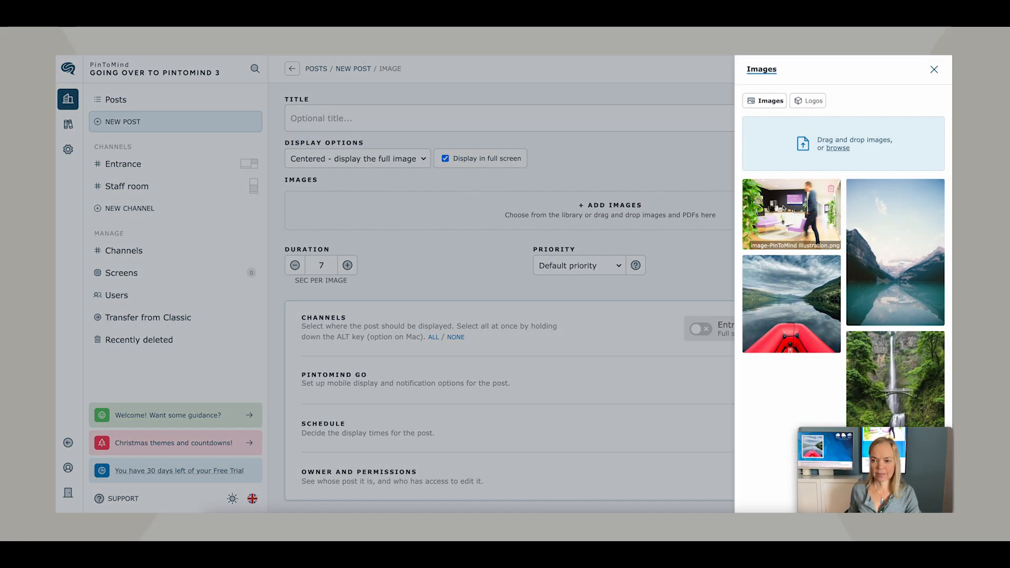
left_click(792, 213)
left_click(612, 260)
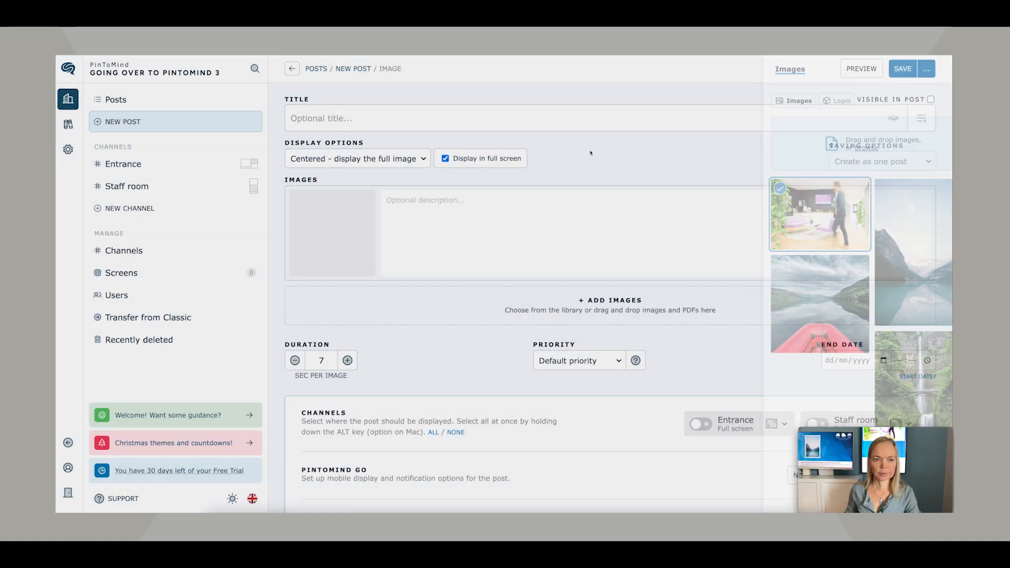
left_click(510, 124)
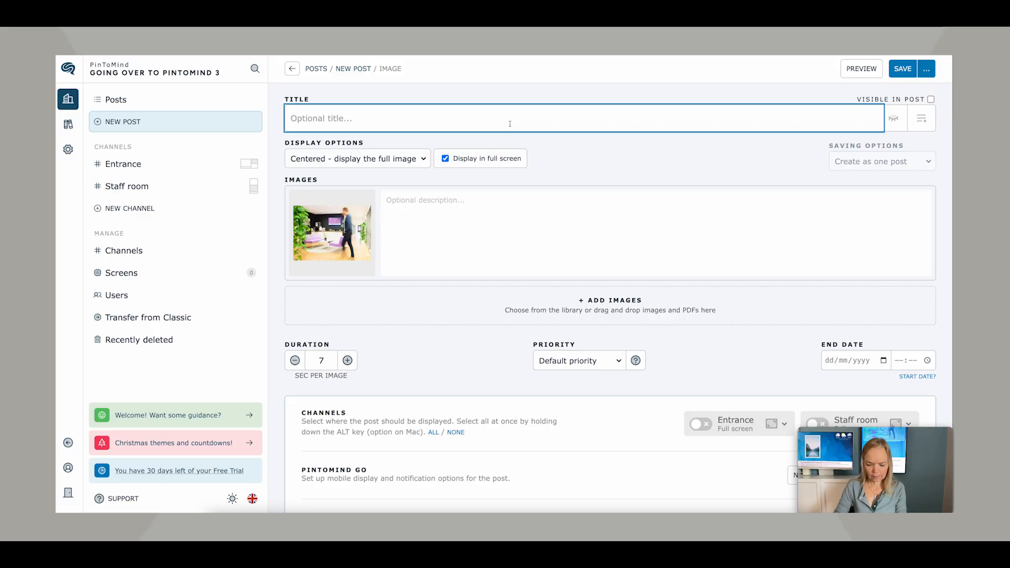
type("PinToMin")
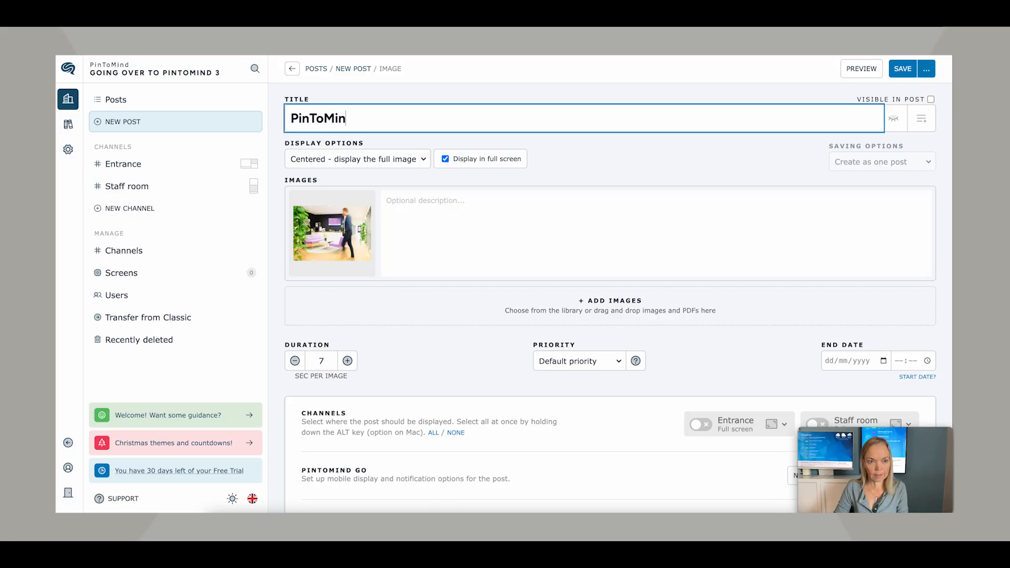
type("d illustration")
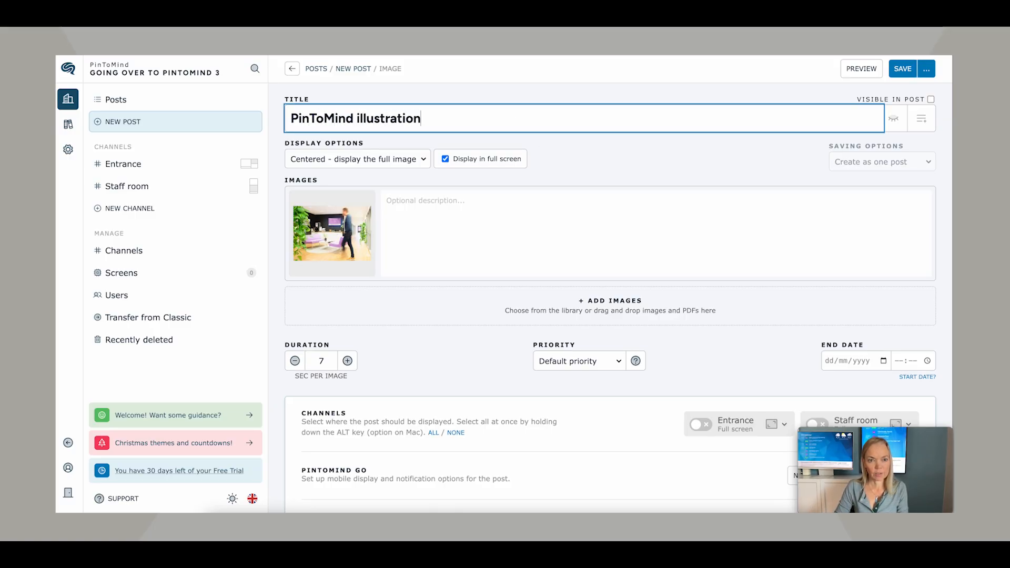
- Show the PinToMind illustration post in Area A of the Staff room channel and save it
scroll(600, 252, "down", 2)
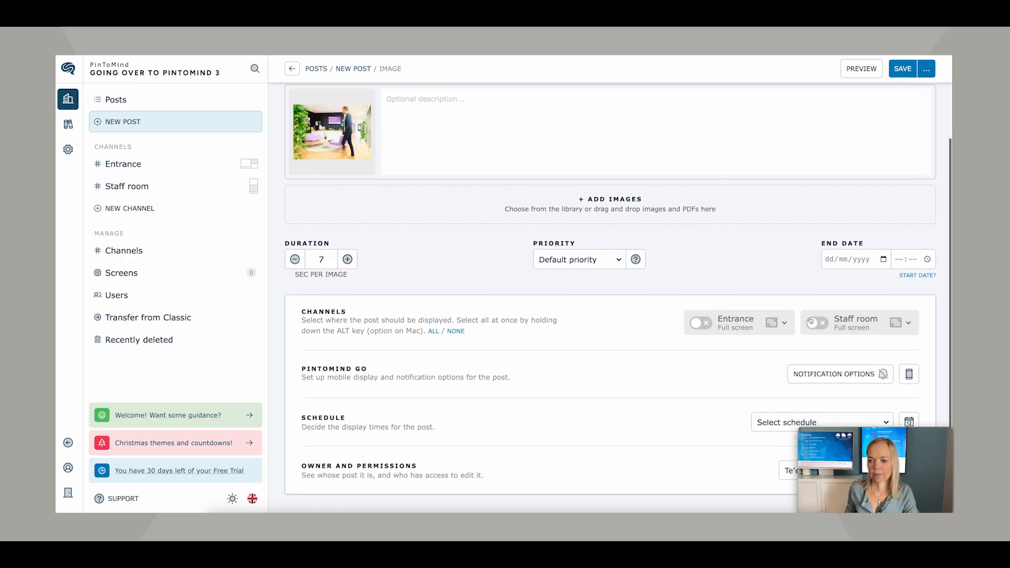
left_click(890, 323)
left_click(907, 323)
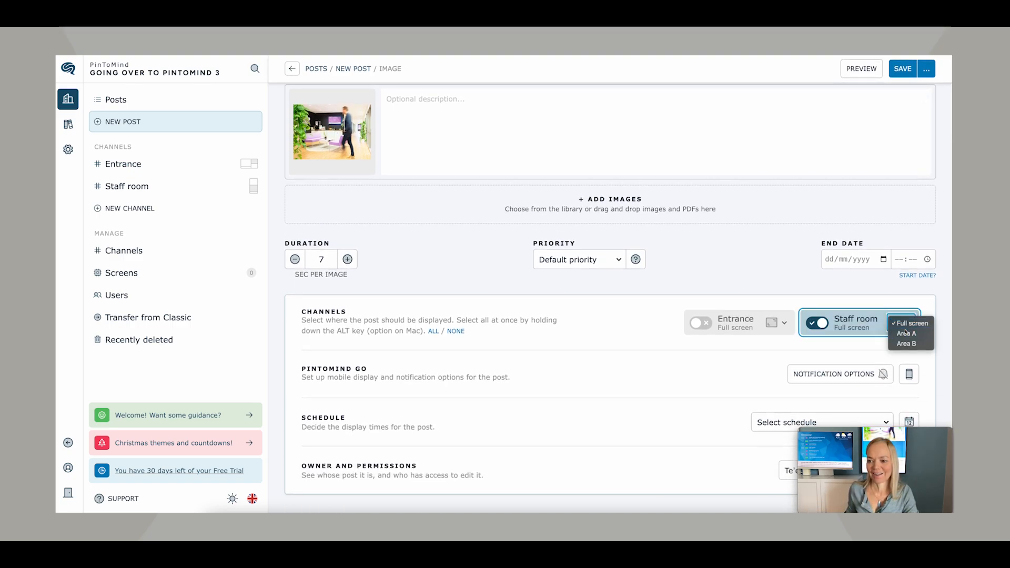
left_click(907, 337)
left_click(903, 69)
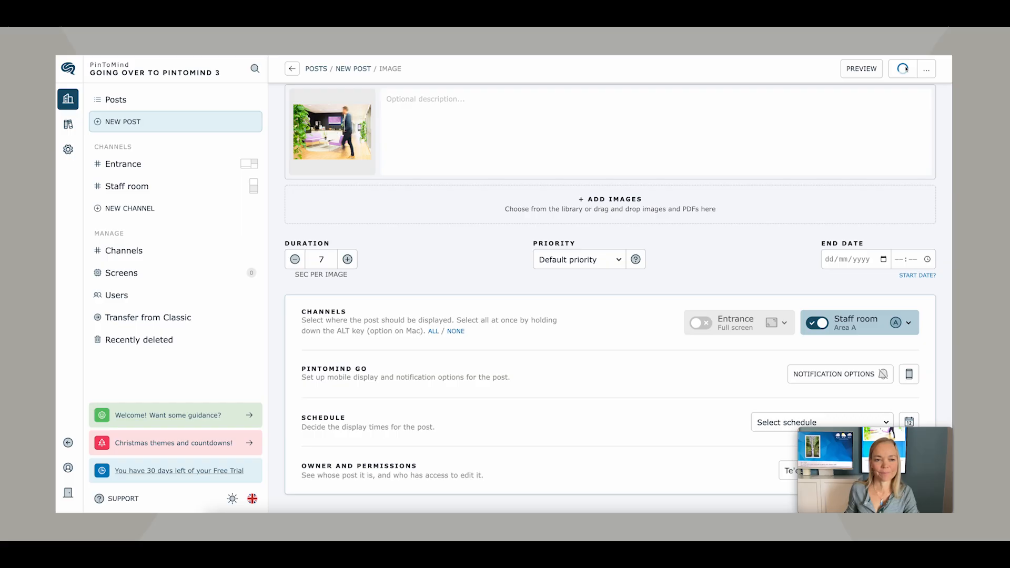
- Create a calendar post titled "What is happening?" that combines the routines and staff calendars
left_click(134, 124)
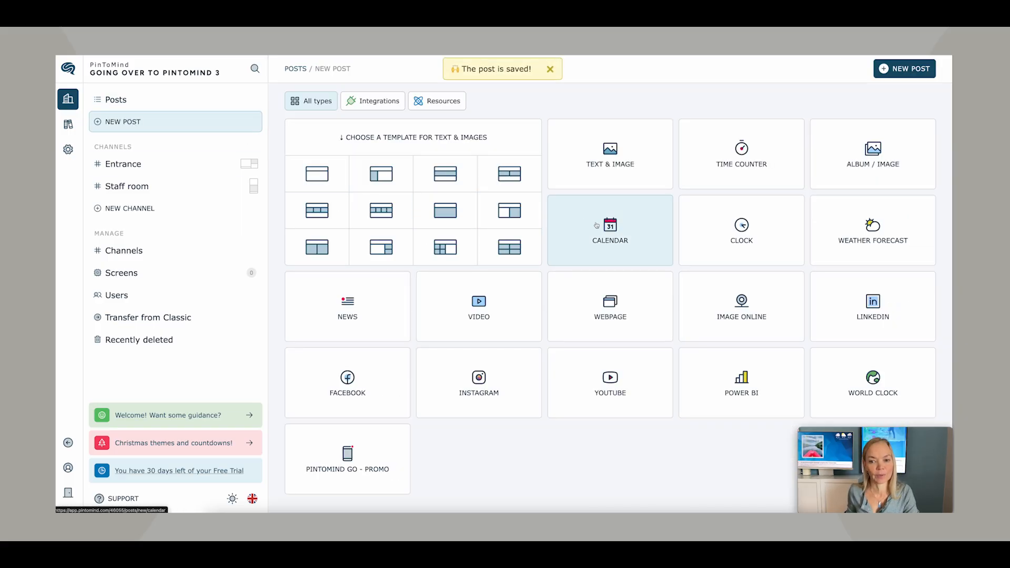
left_click(595, 227)
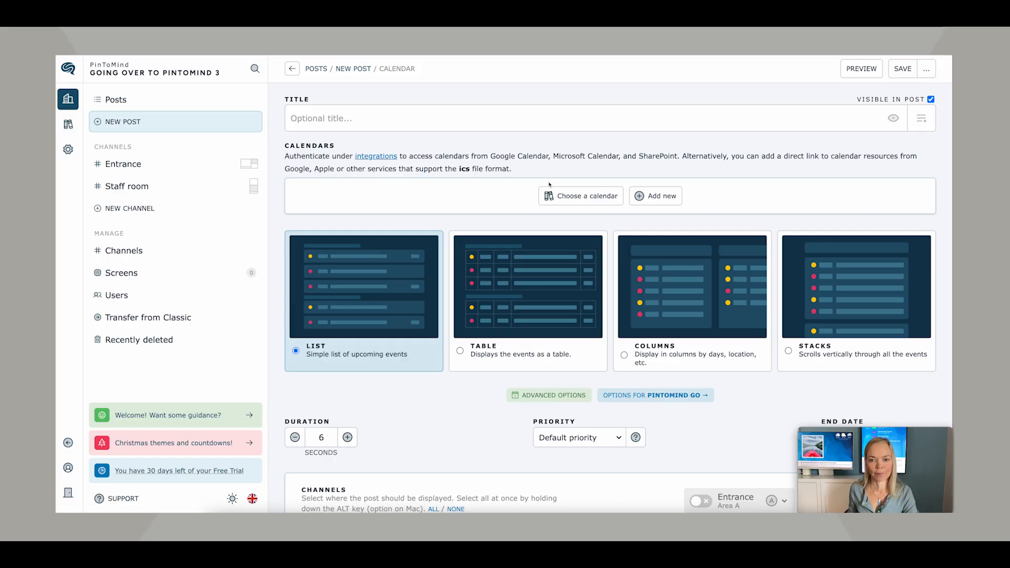
left_click(586, 199)
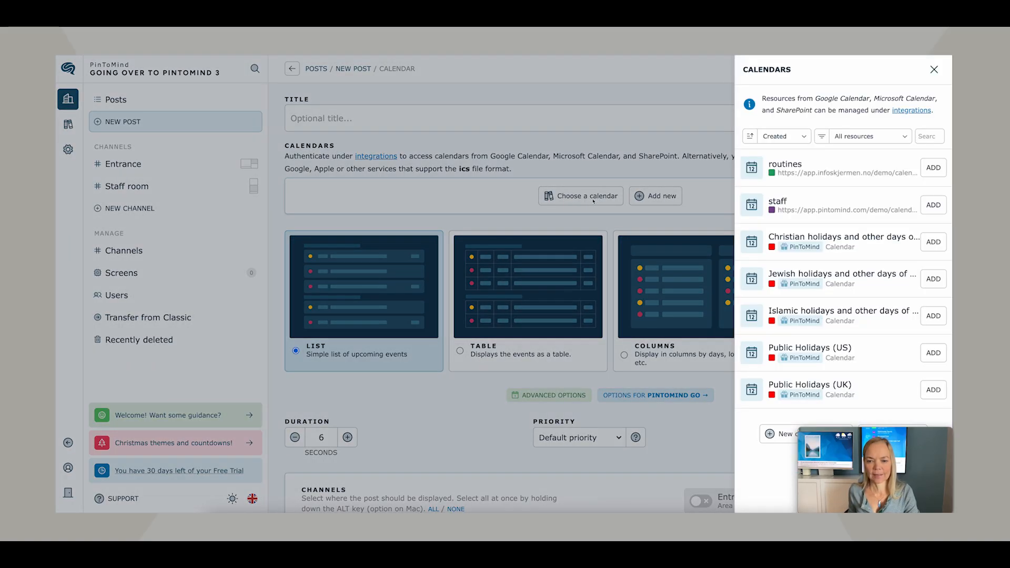
left_click(933, 167)
left_click(934, 205)
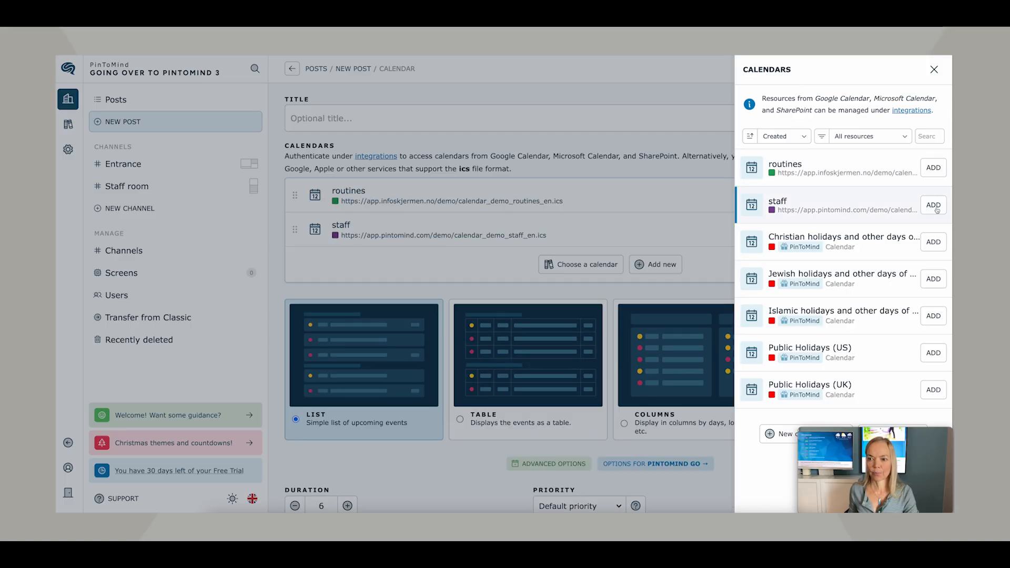
left_click(934, 70)
left_click(548, 121)
type("Wh")
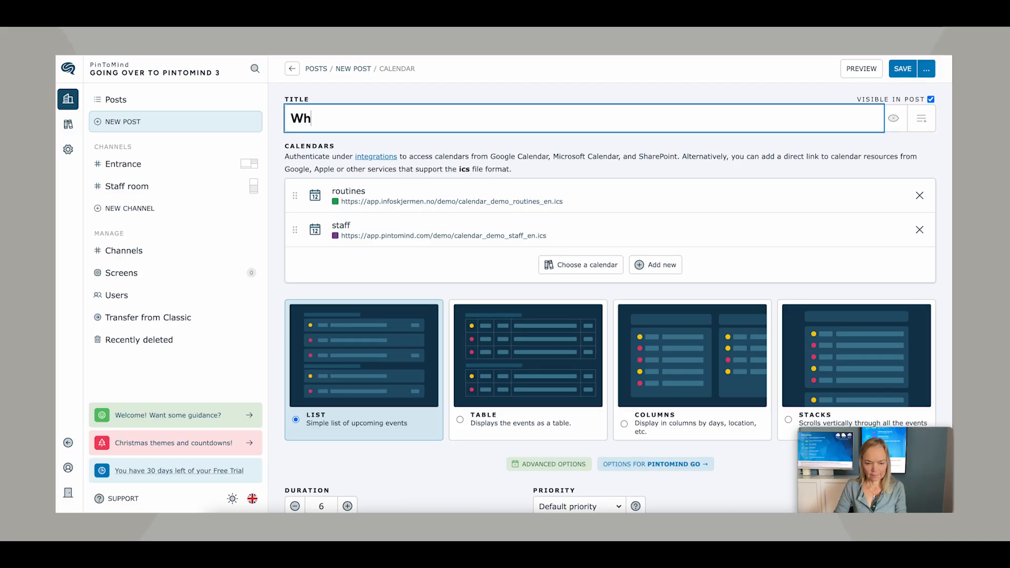
type("at is happening?")
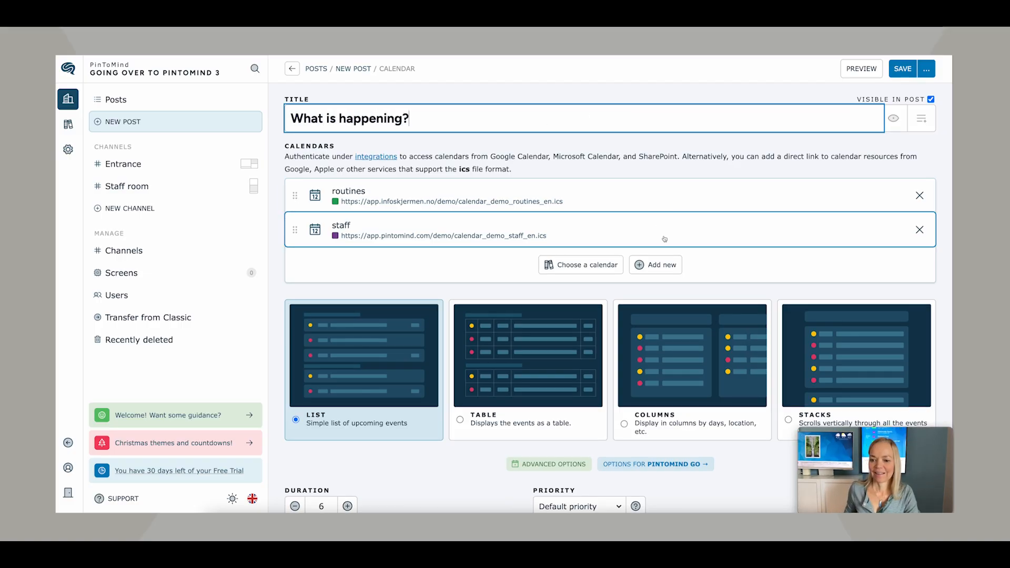
- Show the calendar post in all channels and save it
scroll(663, 237, "down", 5)
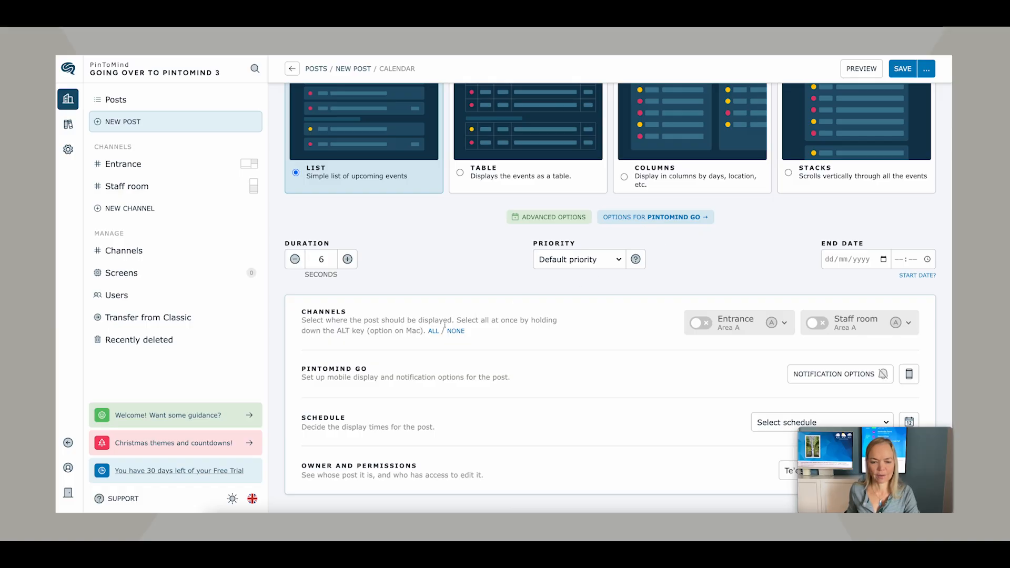
left_click(433, 332)
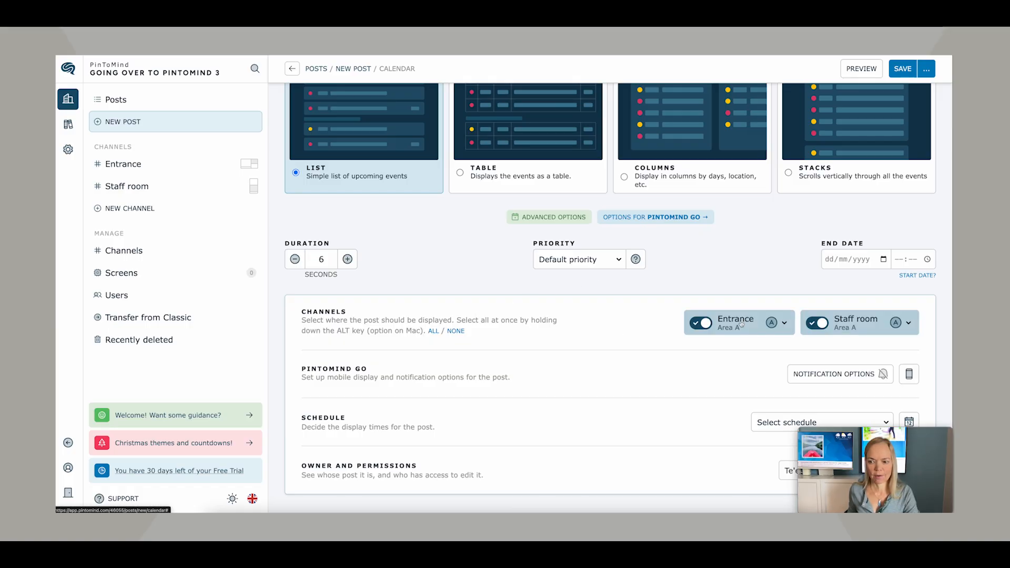
left_click(903, 69)
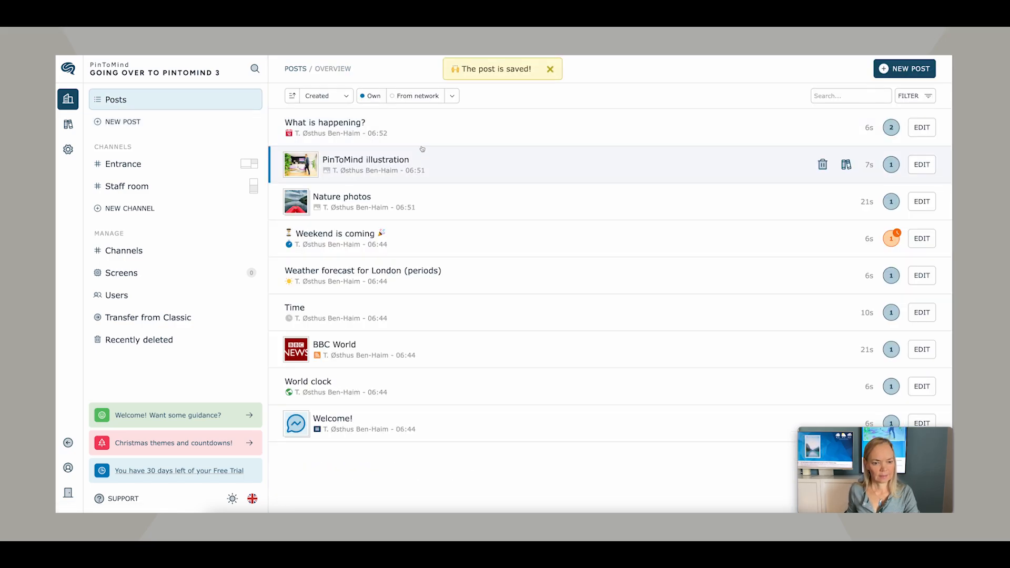
- Review which posts are placed in each area of the Entrance and Staff room channels
left_click(121, 161)
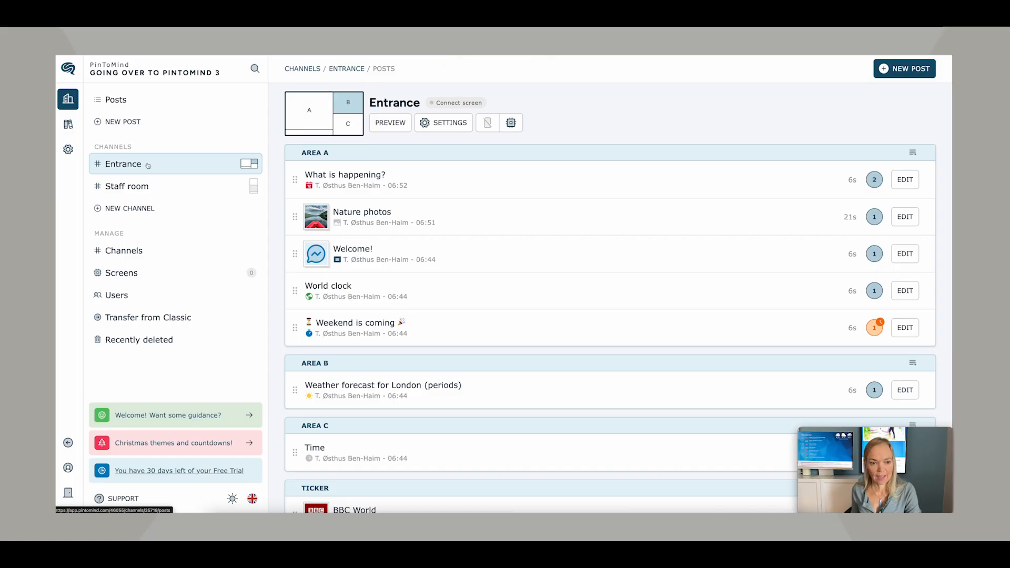
left_click(290, 253)
scroll(290, 252, "down", 3)
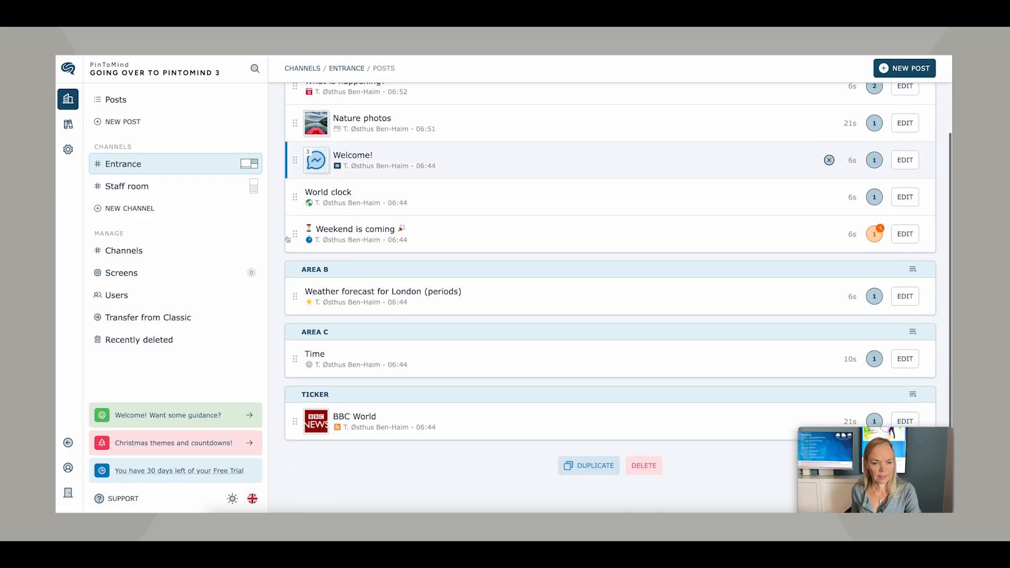
left_click(152, 189)
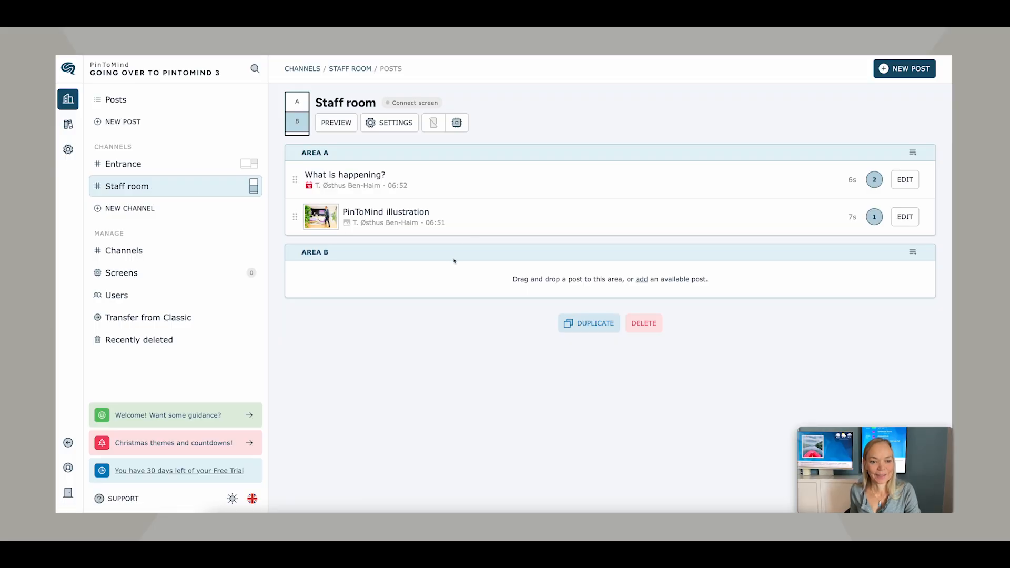
- Add the available post "Weather forecast for London (periods)" to Area B of the Staff room channel
left_click(643, 279)
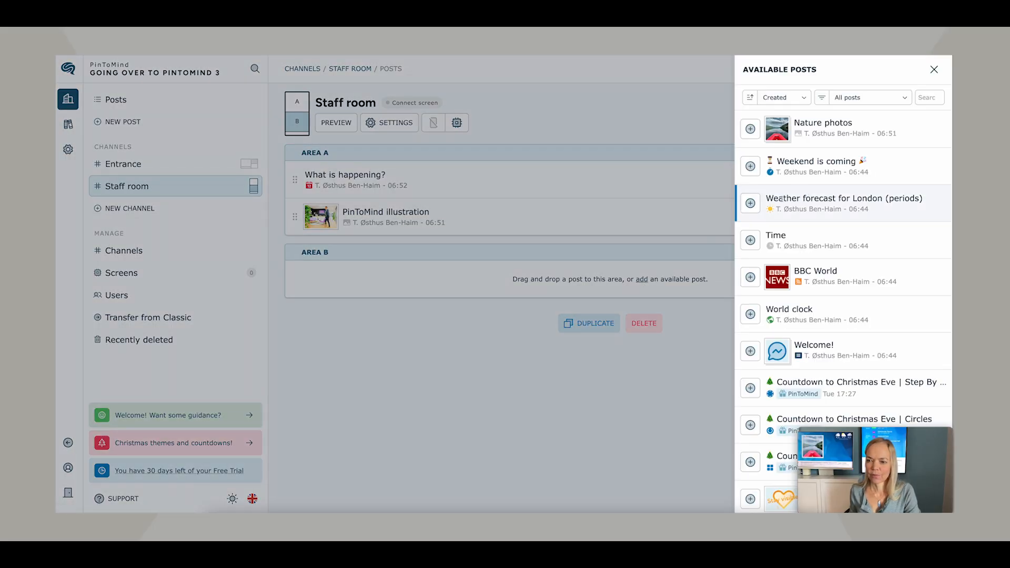
left_click(751, 203)
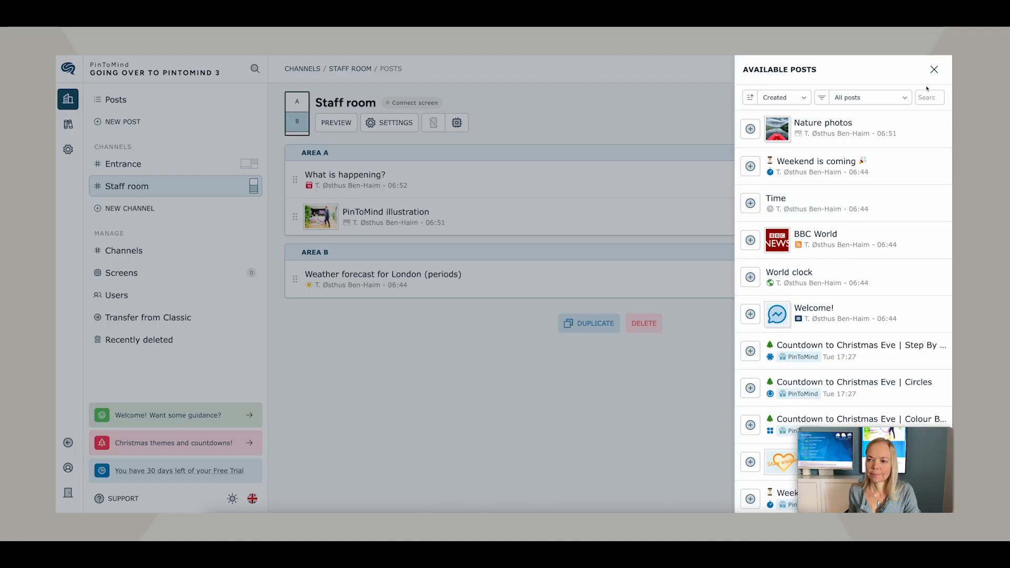
left_click(934, 69)
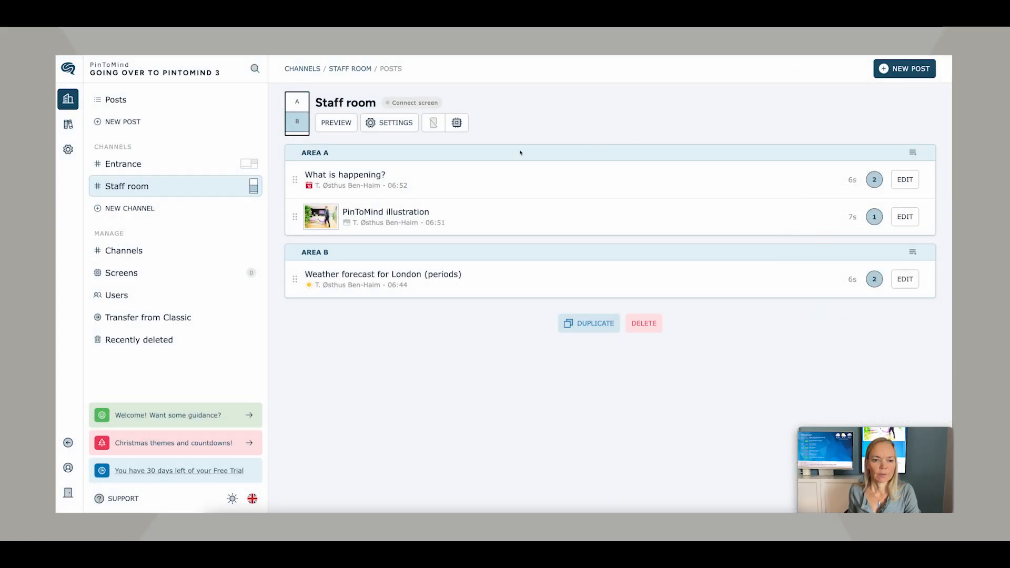
- Show the Entrance channel's BBC World ticker post in Area A of the Staff room channel as well, and save it
left_click(158, 163)
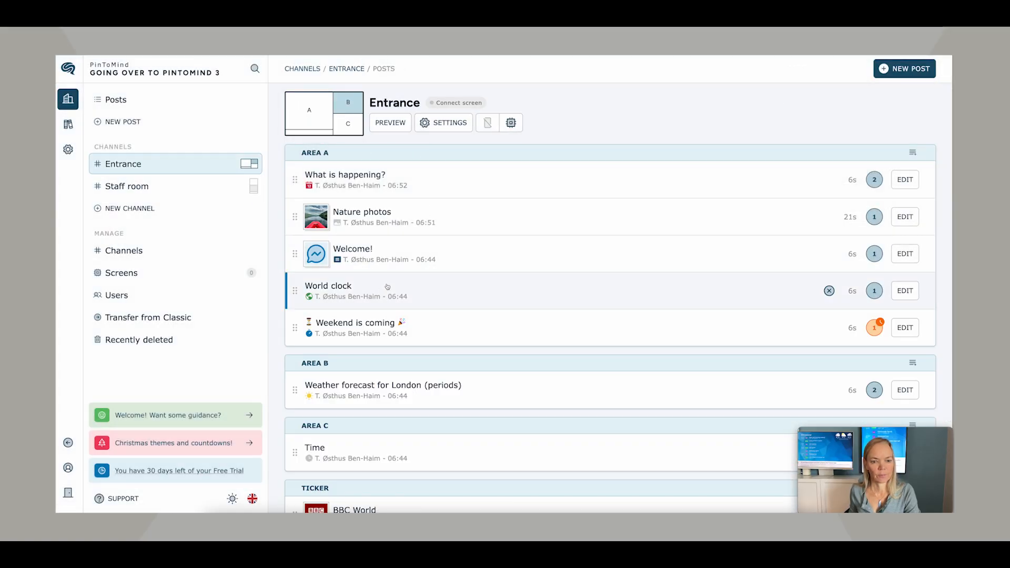
scroll(381, 288, "down", 2)
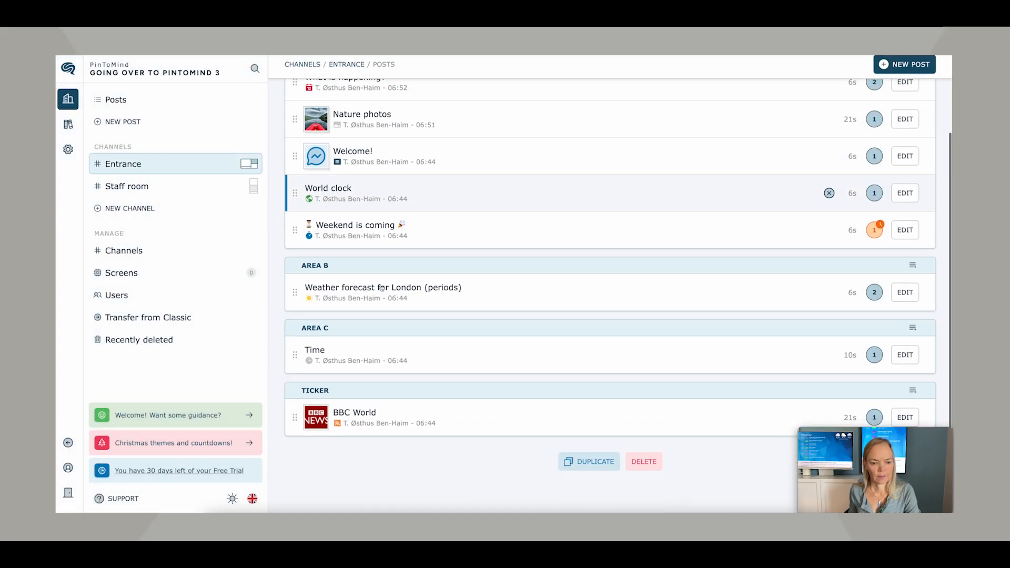
left_click(875, 421)
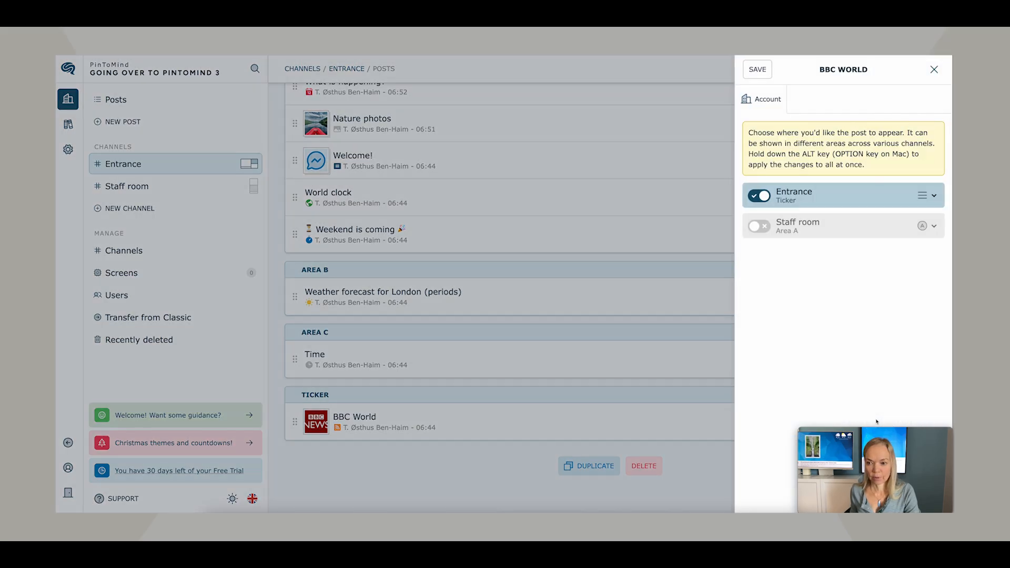
left_click(760, 227)
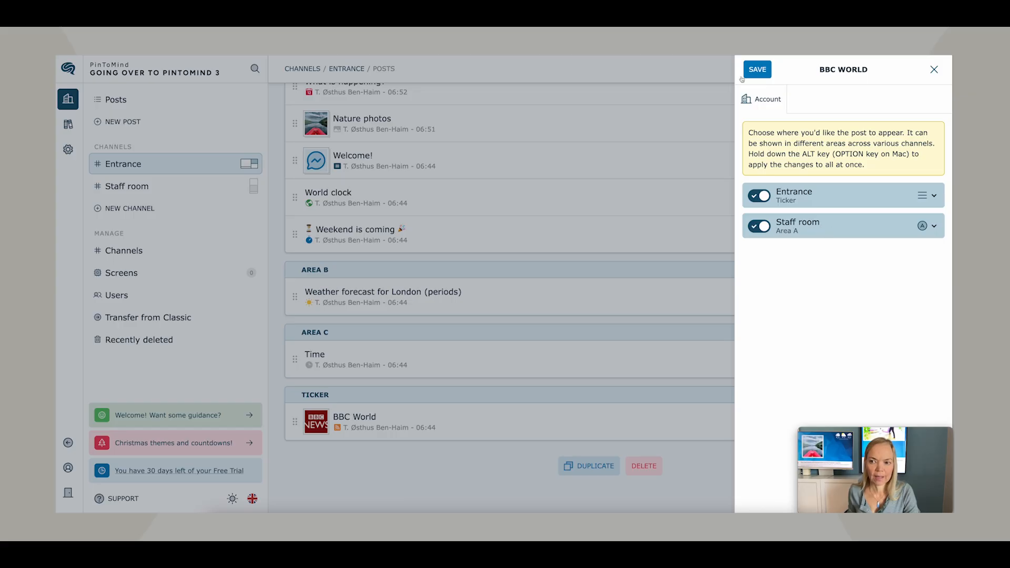
left_click(758, 70)
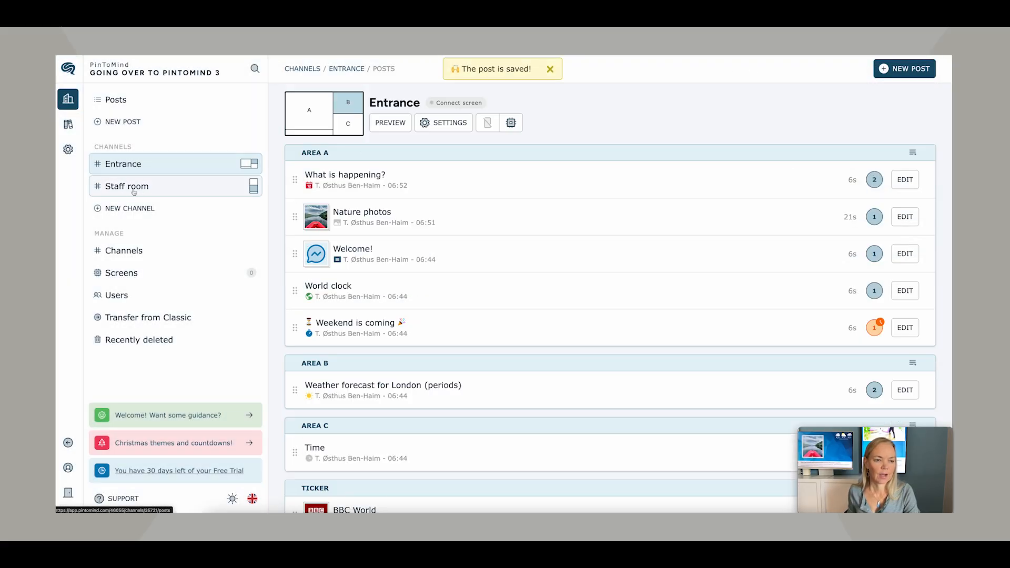
- Preview how the Staff room channel and the Entrance channel display their posts
left_click(125, 187)
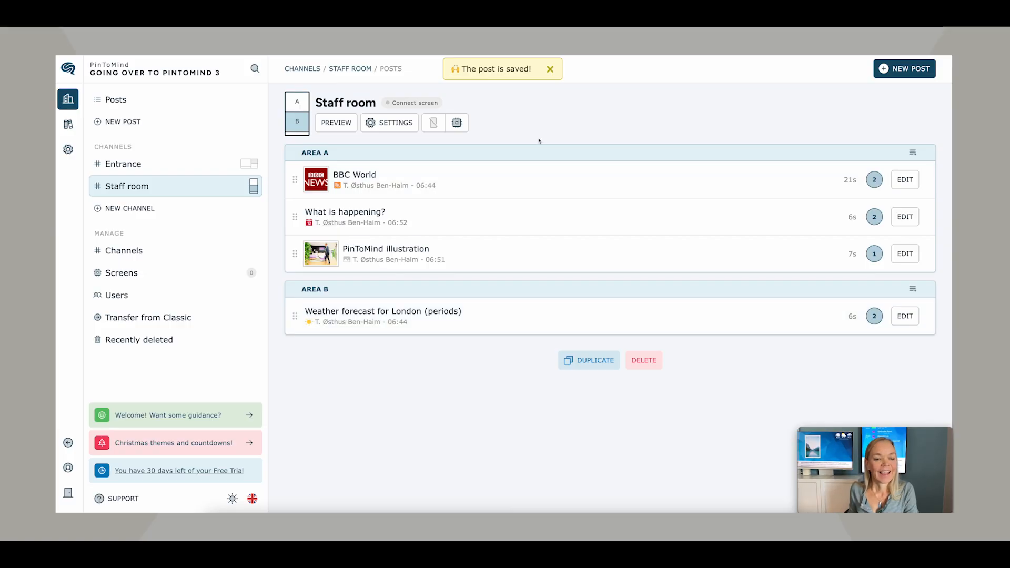
left_click(339, 125)
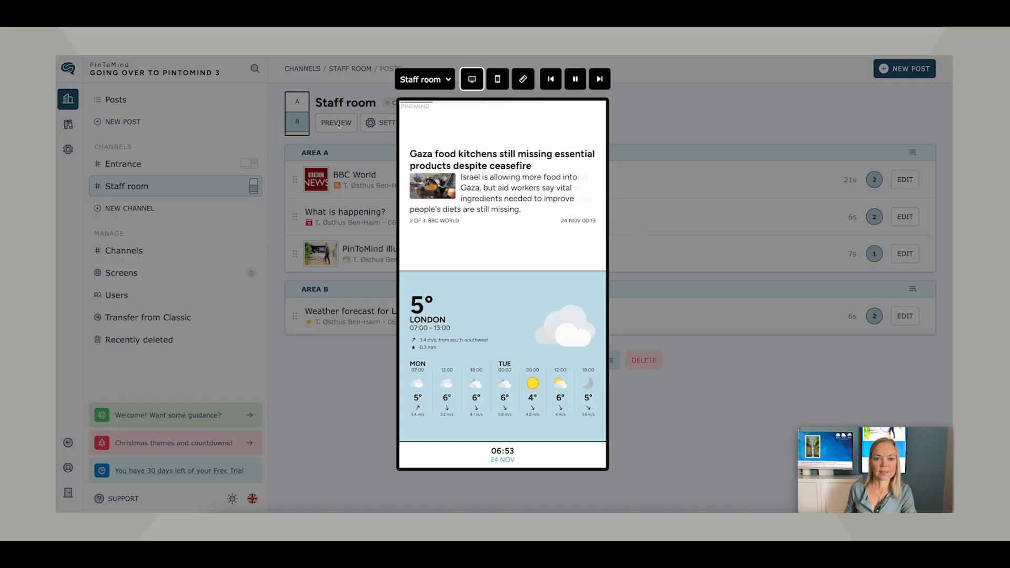
left_click(168, 165)
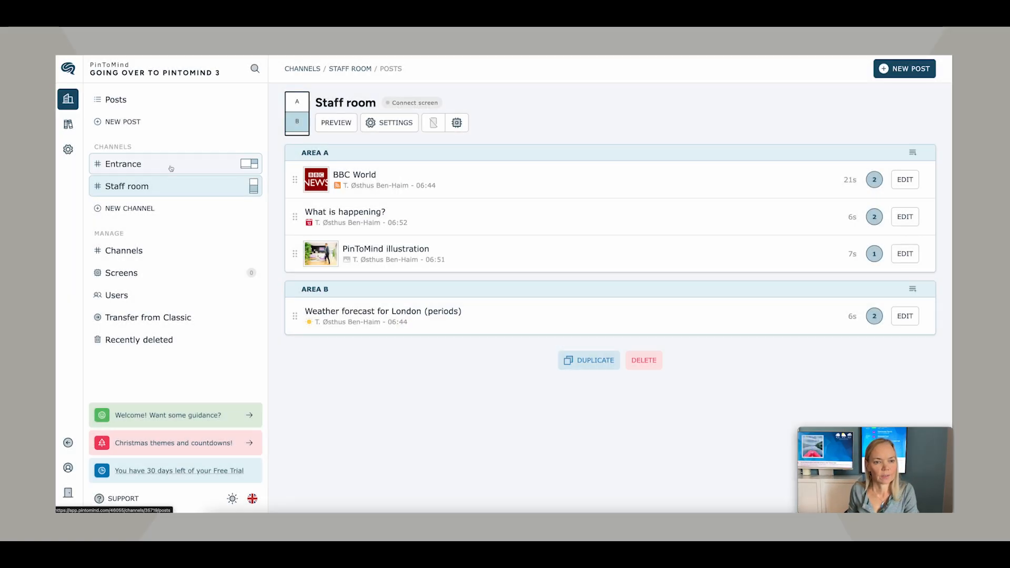
left_click(171, 167)
left_click(384, 124)
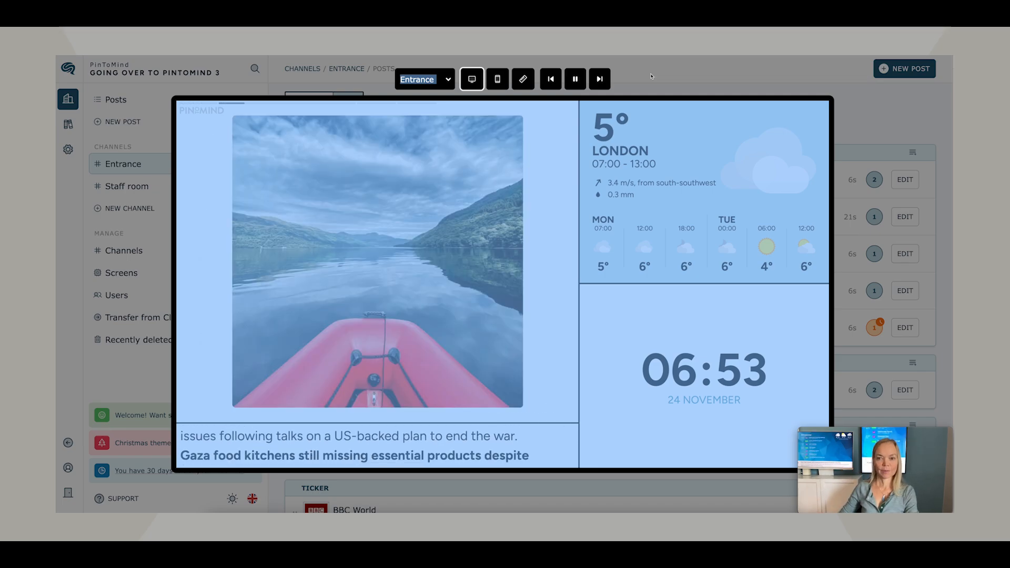
left_click(651, 76)
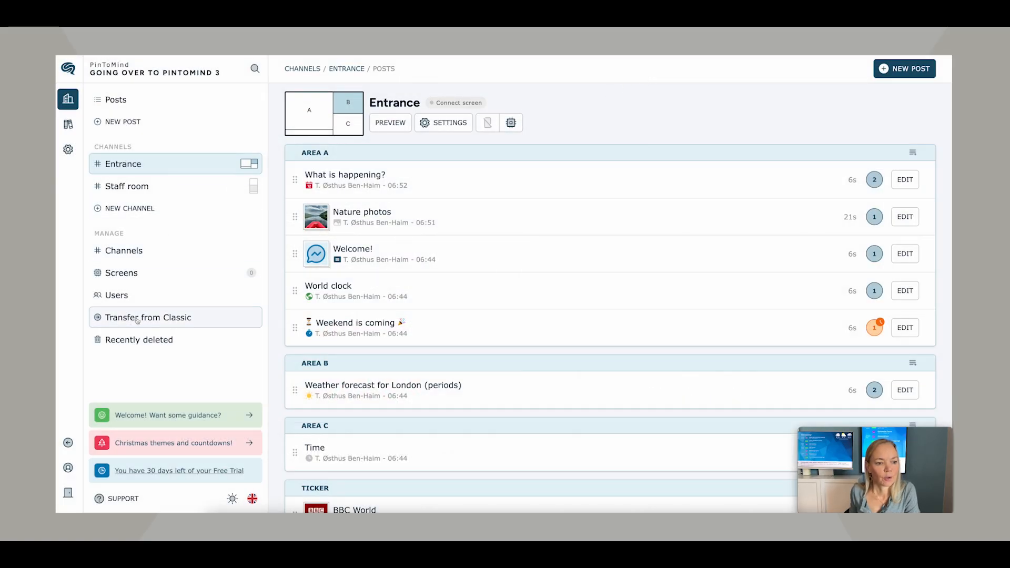
- Transfer the Classic device showing Entrance as a screen named "Office landscape screen" that displays the Entrance channel
left_click(138, 320)
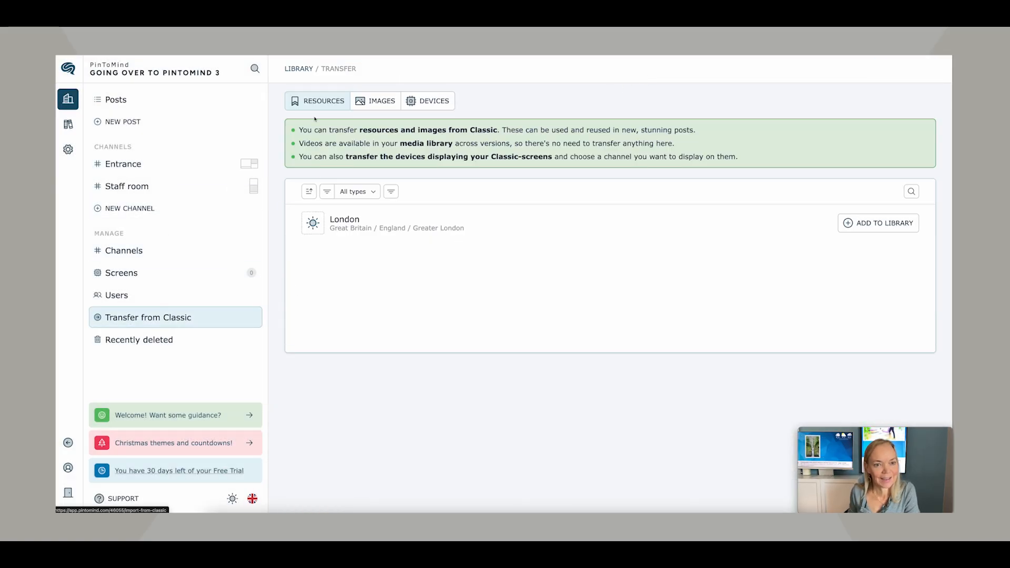
left_click(434, 102)
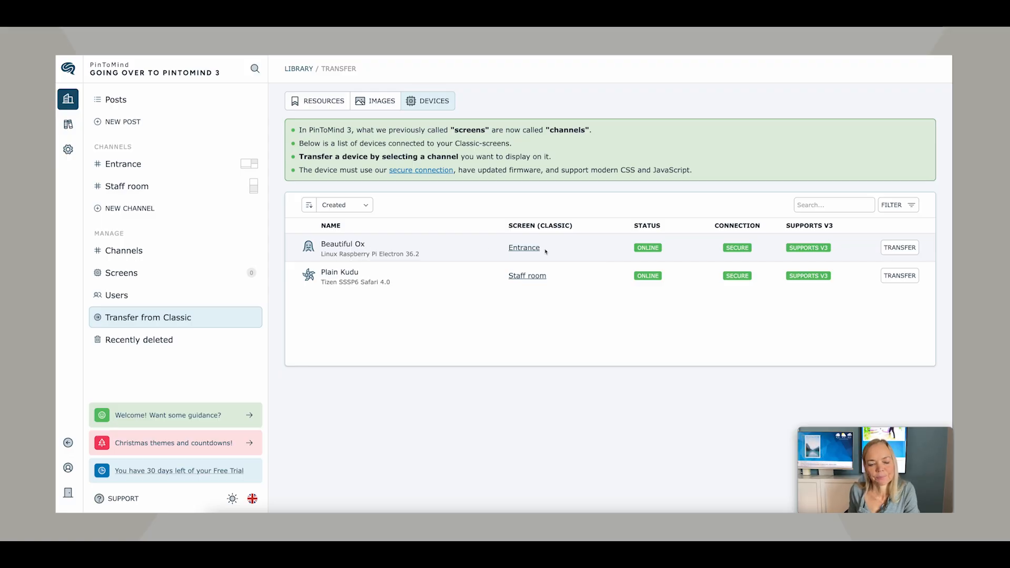
left_click(901, 248)
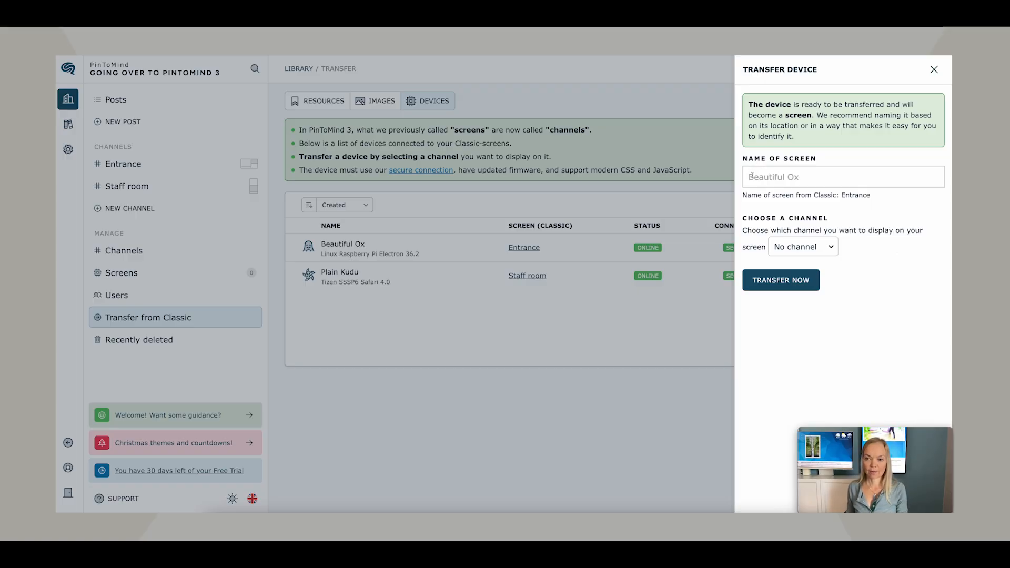
left_click(751, 176)
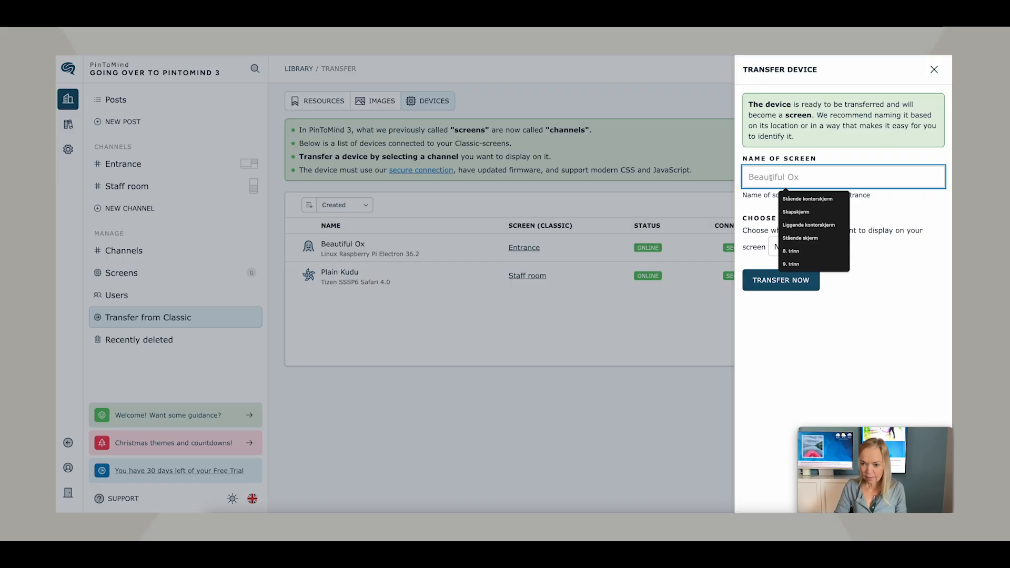
type("Office ")
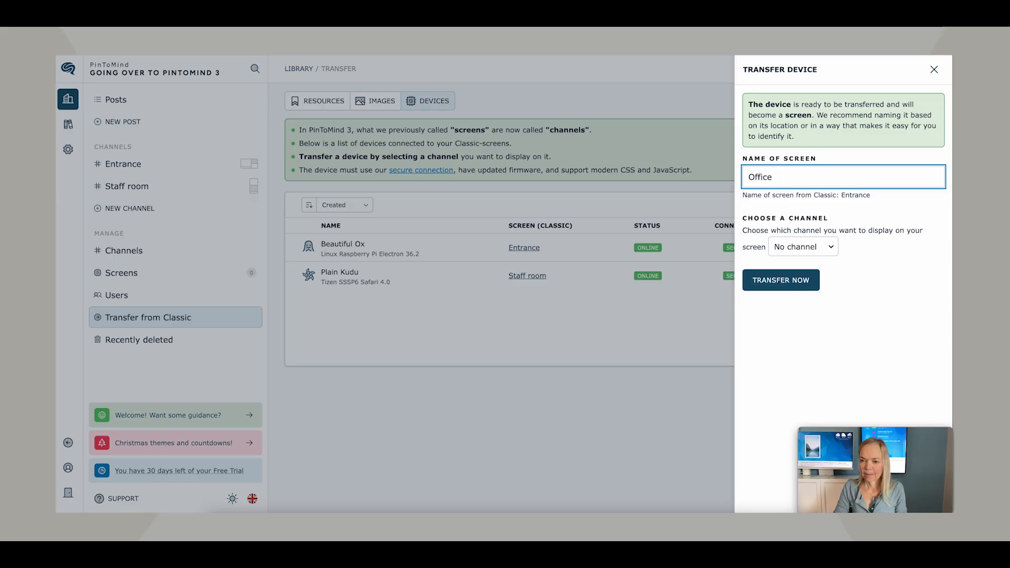
type("landscape s")
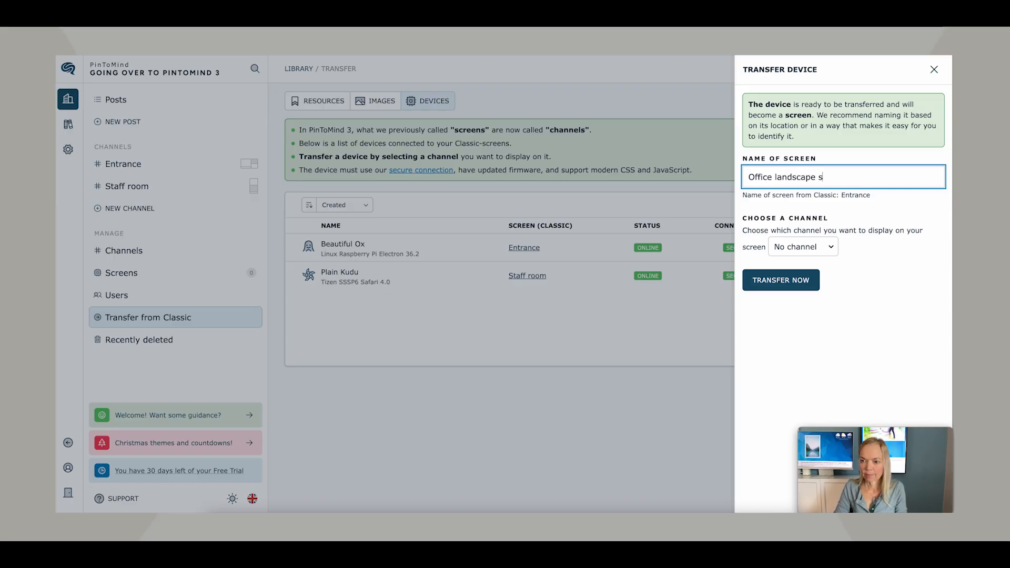
type("creen")
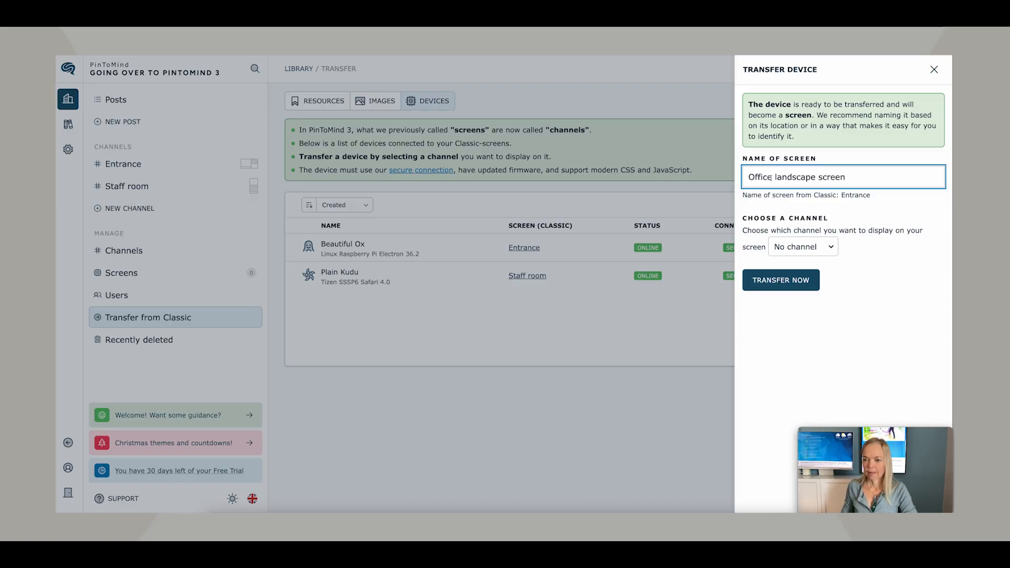
left_click(831, 247)
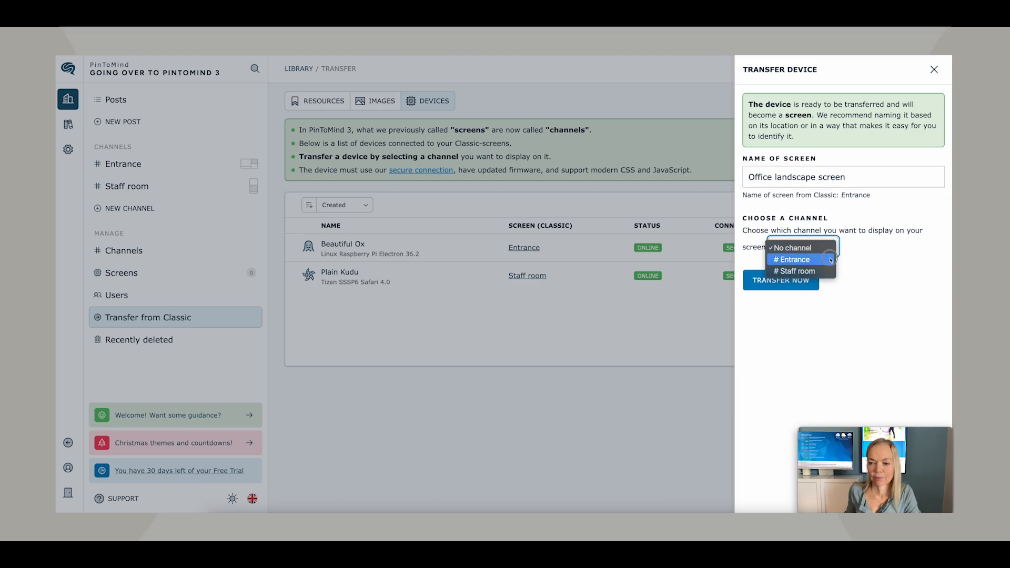
left_click(831, 259)
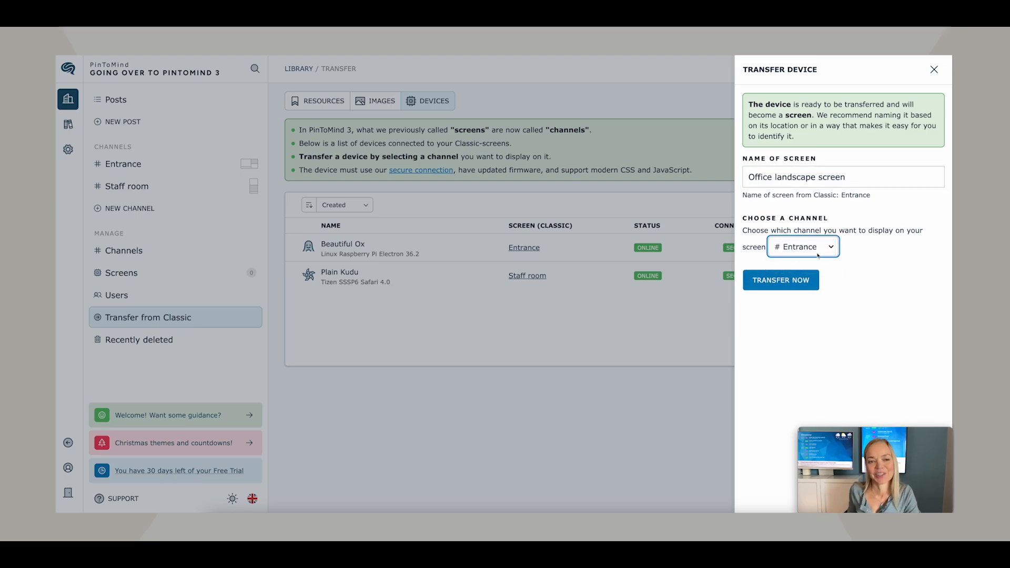
left_click(782, 280)
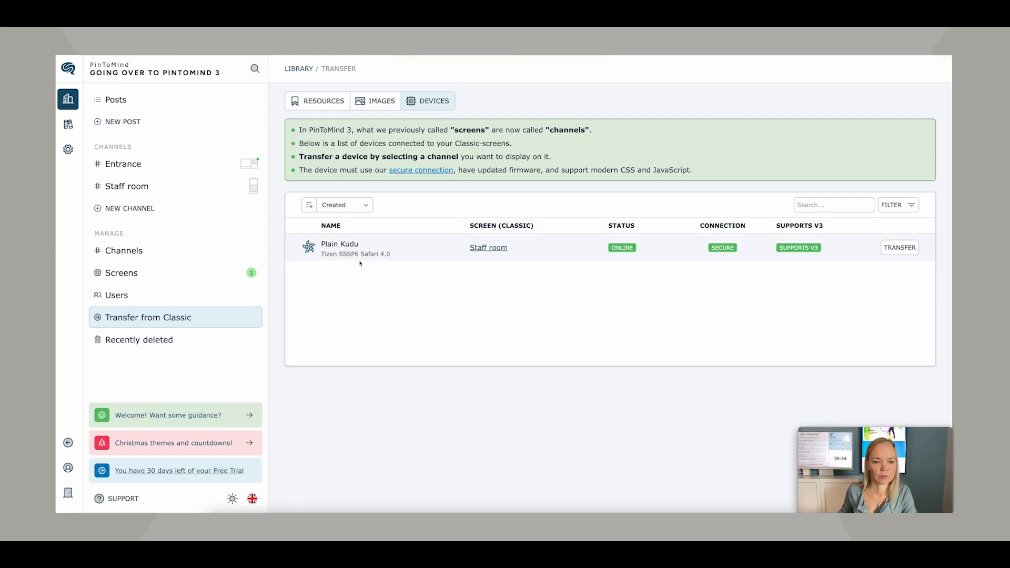
- Transfer the Classic device showing Staff room as a screen named "Portrait office screen" that displays the Staff room channel
left_click(901, 248)
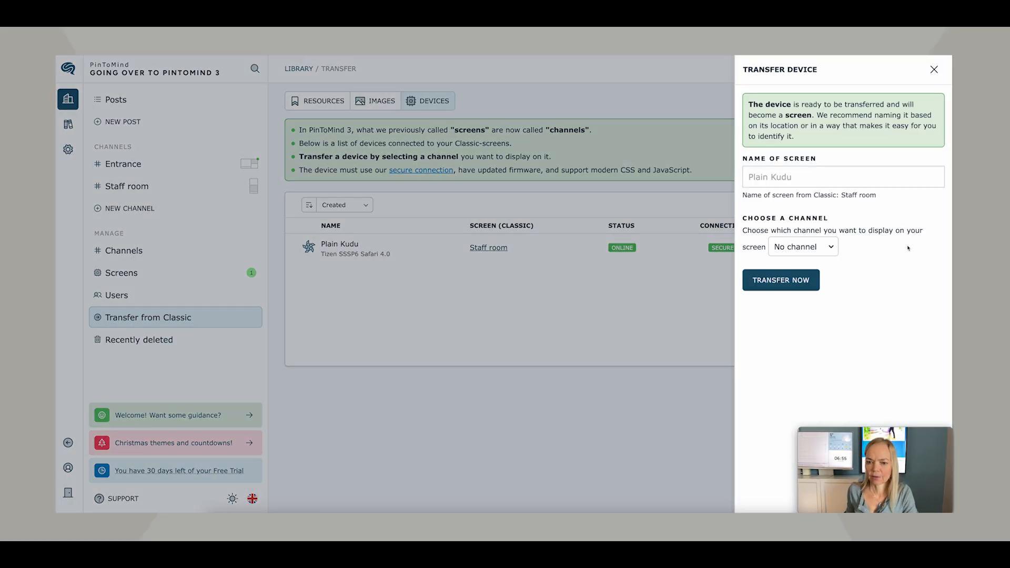
left_click(746, 177)
type("Port")
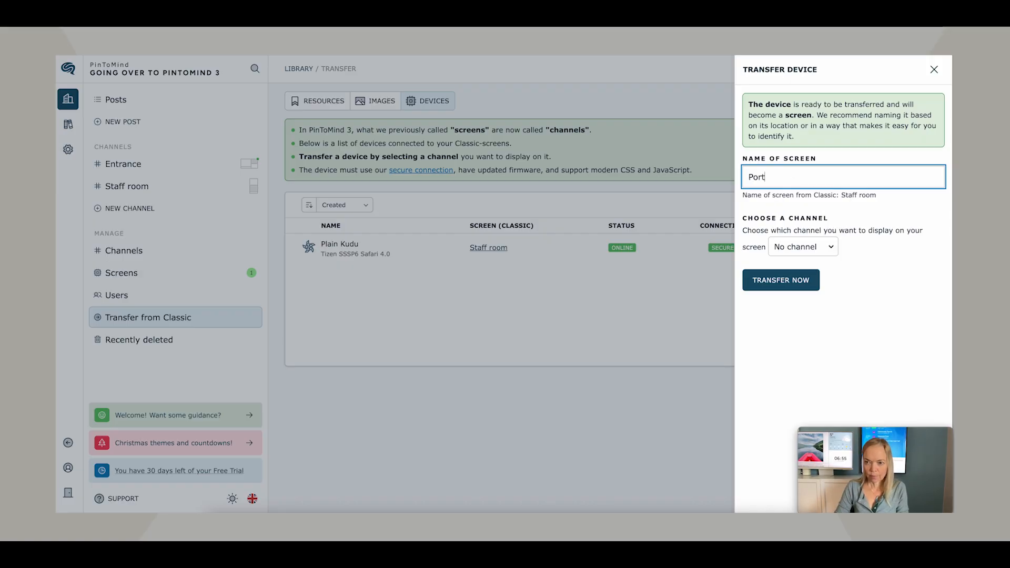
type("rait office sc")
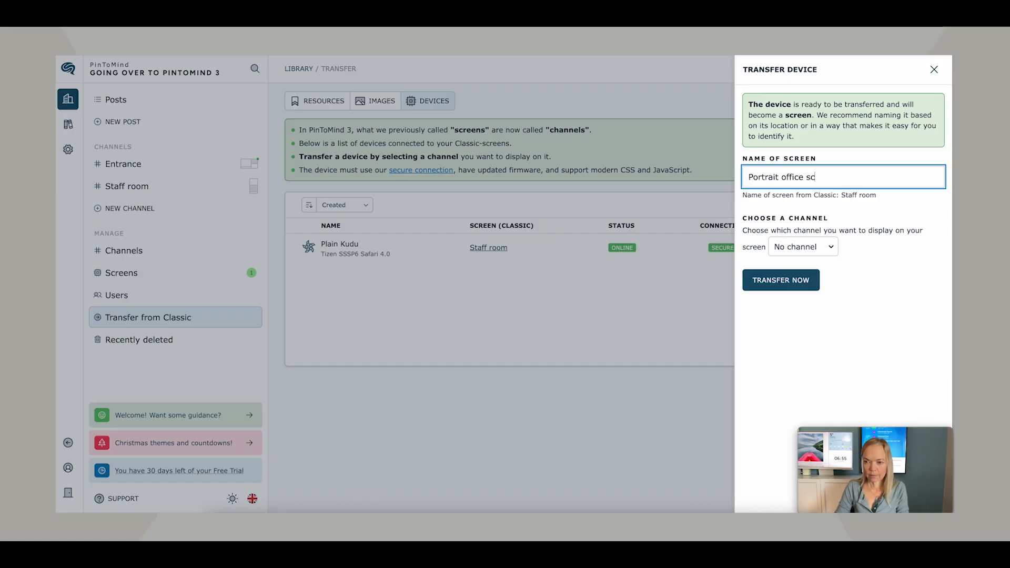
type("reen")
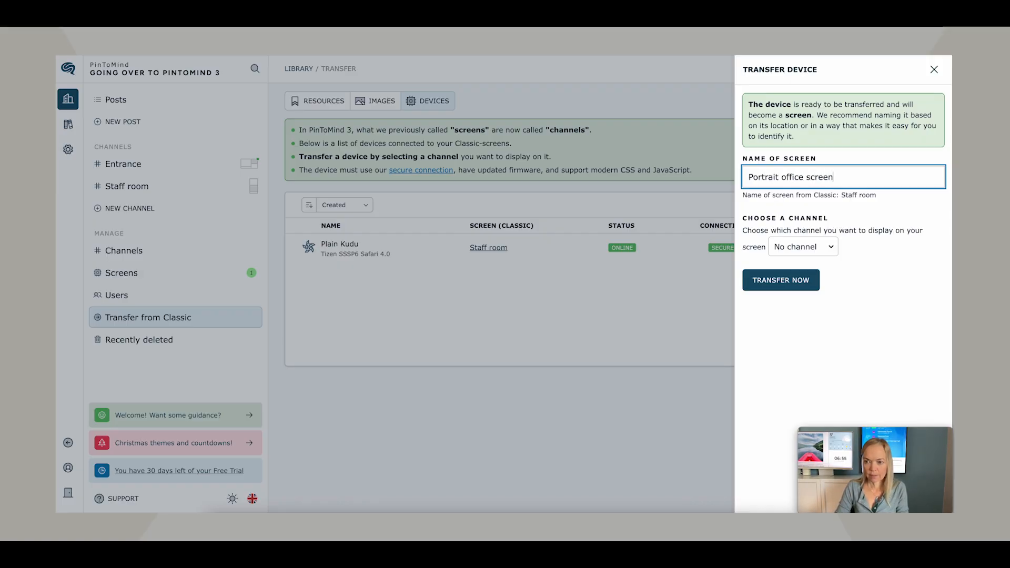
left_click(824, 246)
left_click(833, 271)
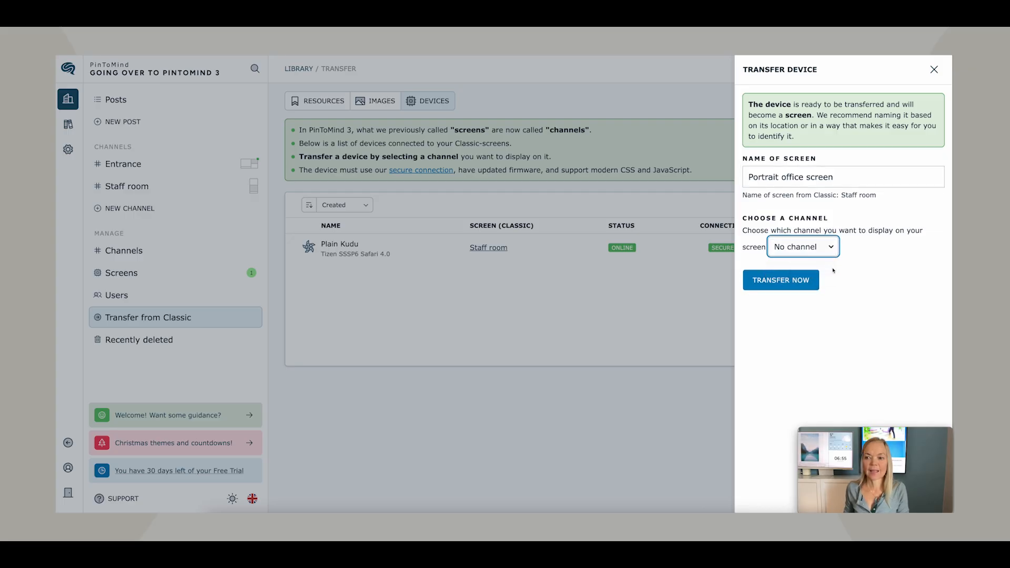
left_click(793, 281)
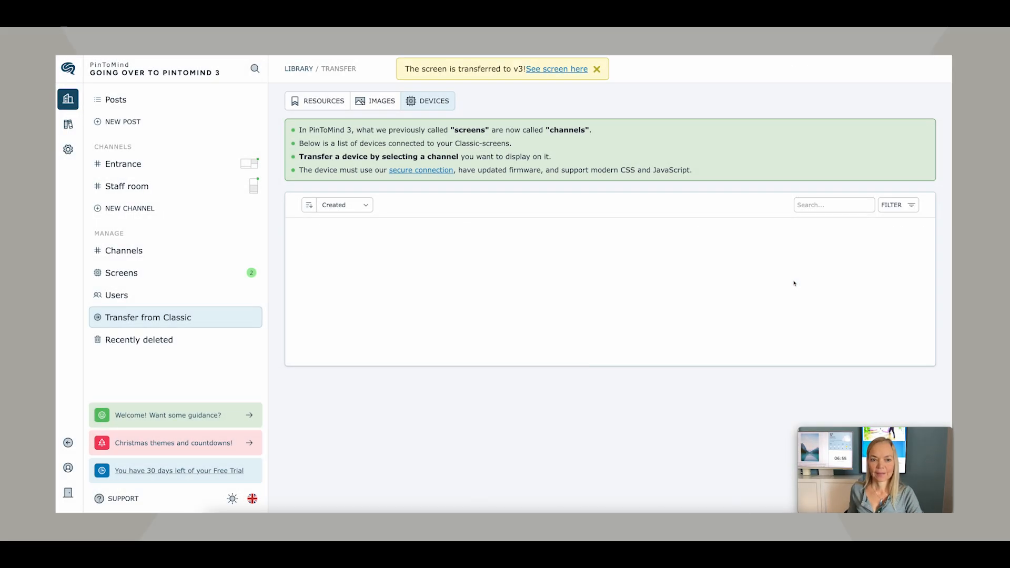
- Check the overview of connected screens and the screen linked to the Entrance channel
left_click(203, 278)
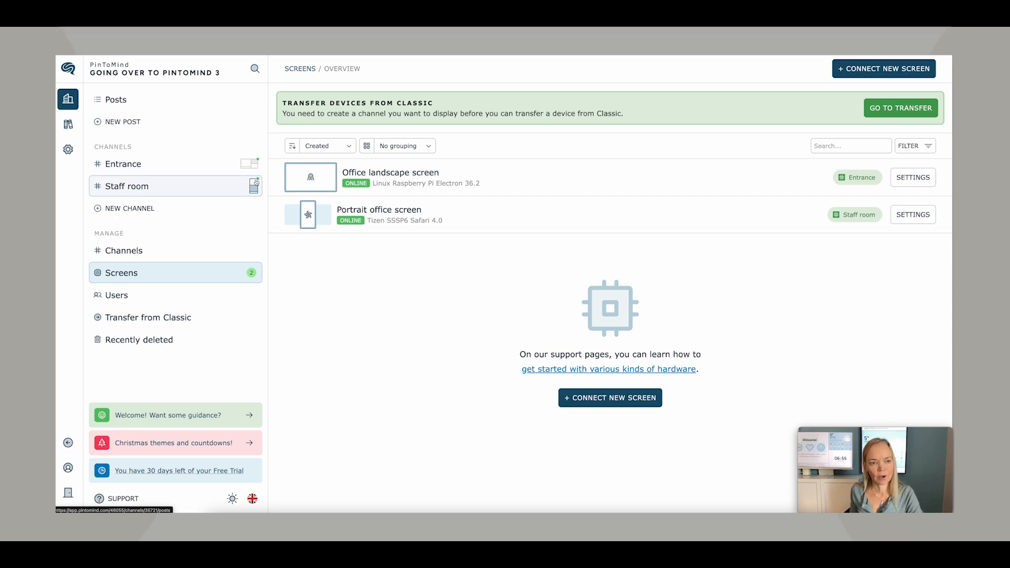
left_click(222, 168)
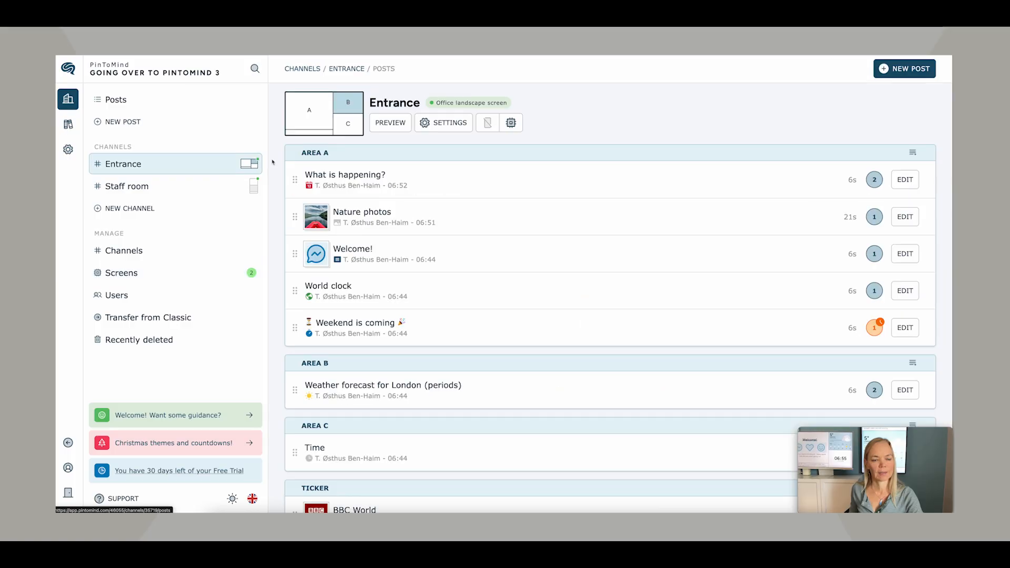